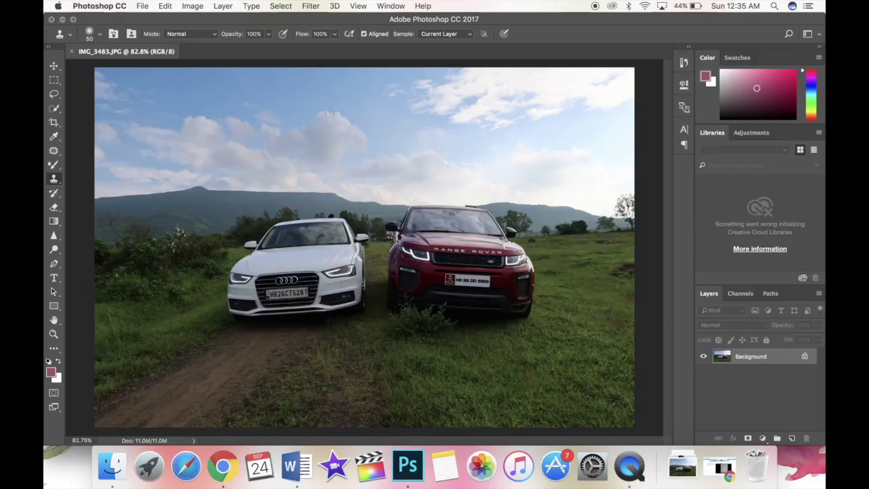
Apply Camera Raw to the car photo: Exposure +0.50, Contrast +13, Highlights -100, Shadows +46, Blacks -18
left_click(315, 6)
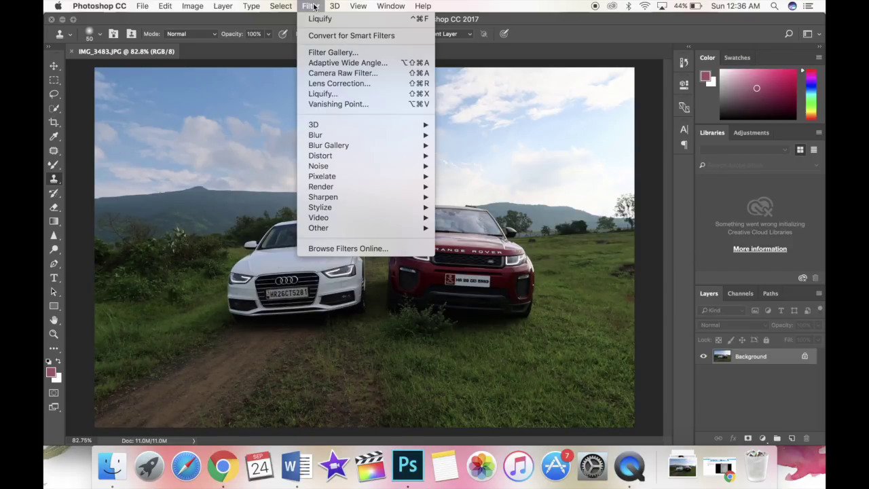
left_click(322, 73)
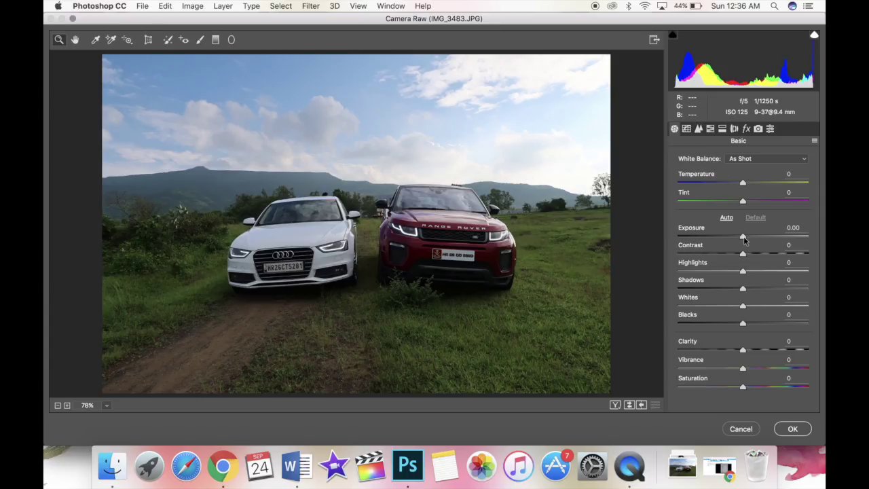
left_click_drag(743, 239, 655, 277)
left_click_drag(744, 289, 774, 291)
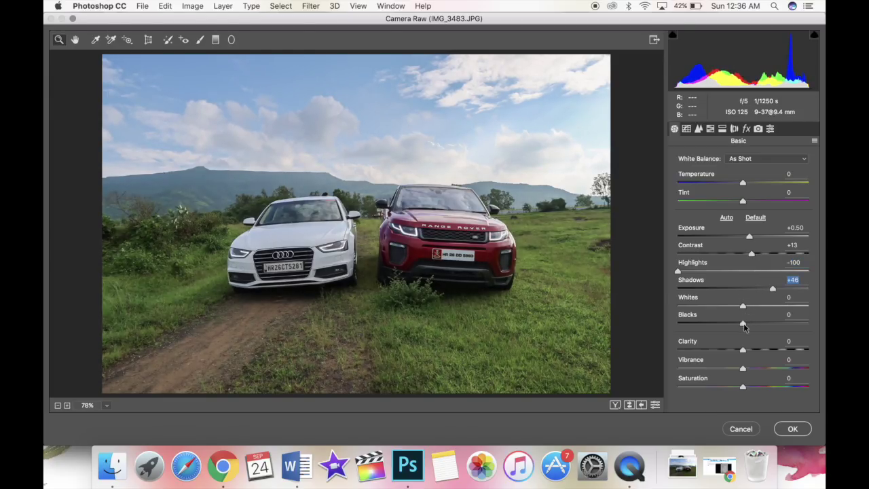
left_click_drag(745, 326, 746, 351)
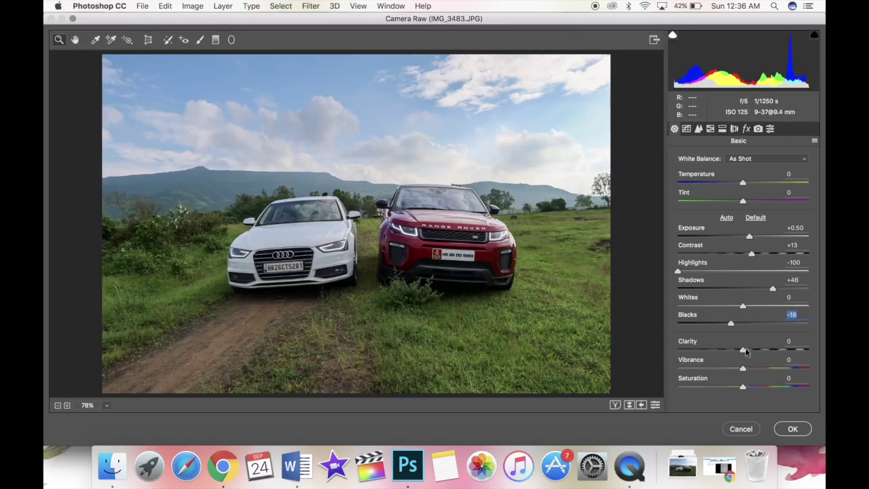
Set Detail luminance noise reduction to 60 and sharpening amount to 75
left_click(700, 131)
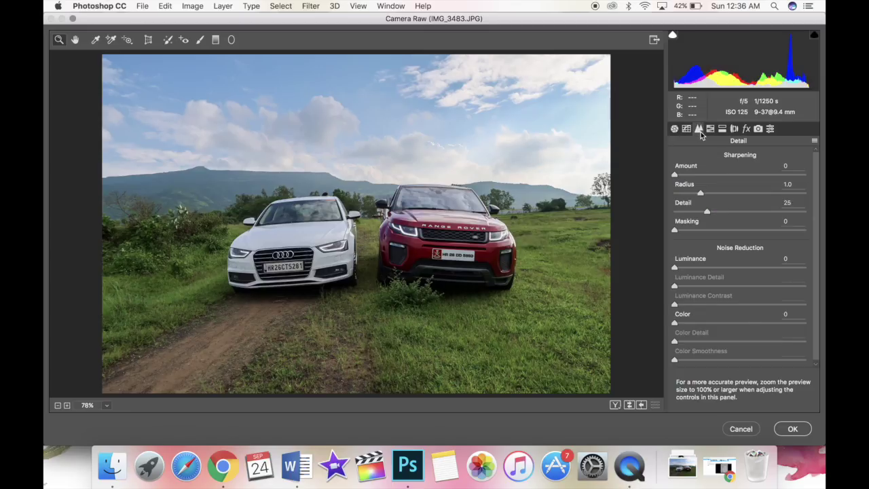
left_click_drag(773, 267, 775, 268)
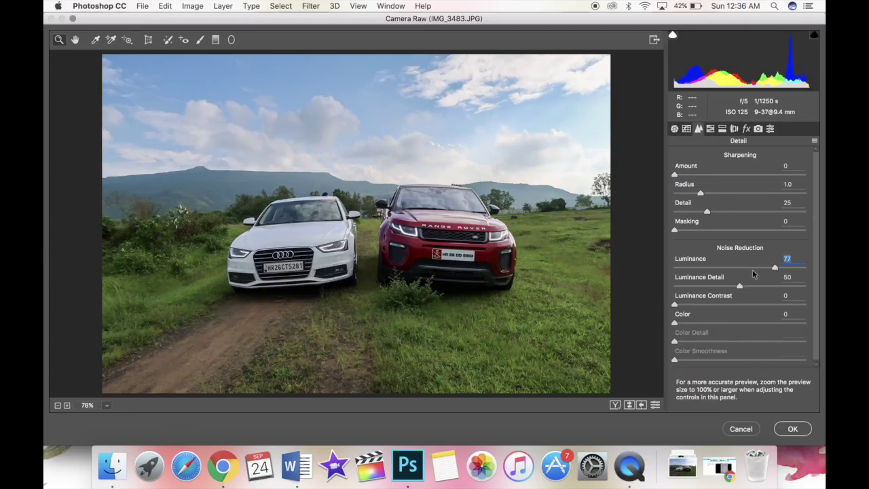
left_click(753, 268)
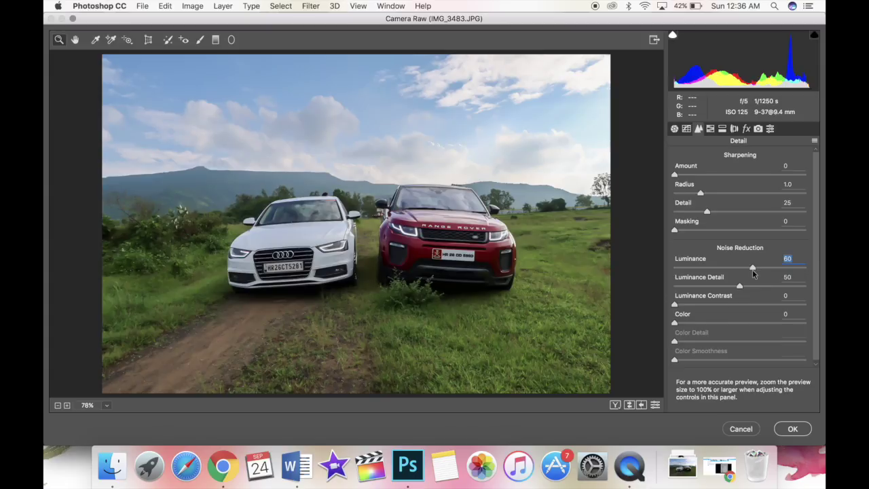
left_click(739, 175)
Boost HSL saturation: Reds +100, Yellows +57, Greens +42, Blues +34
left_click(712, 129)
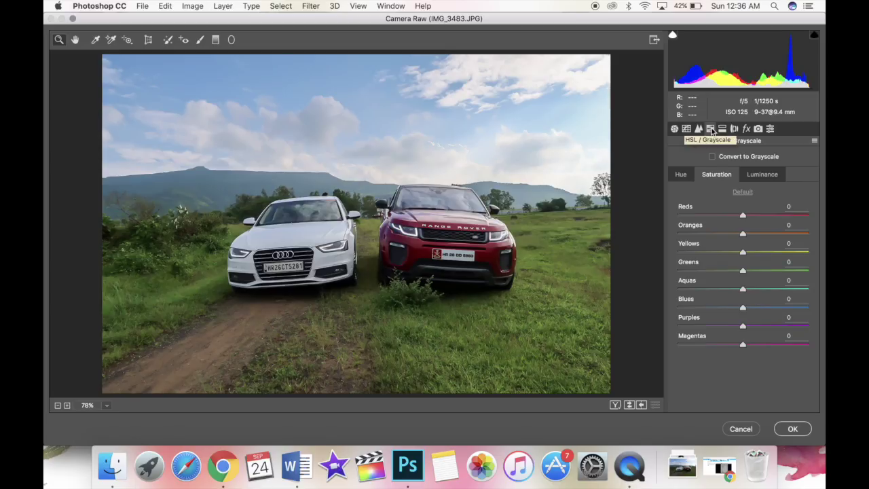
left_click_drag(743, 218, 814, 219)
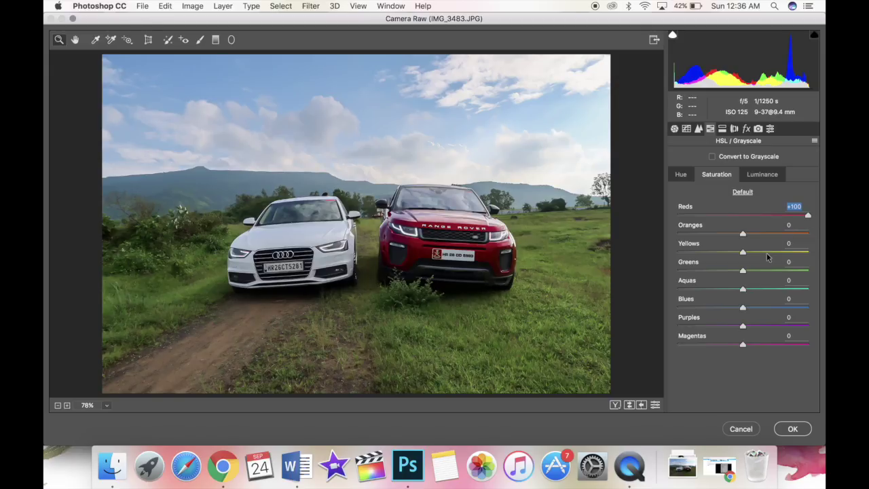
left_click_drag(782, 254, 806, 260)
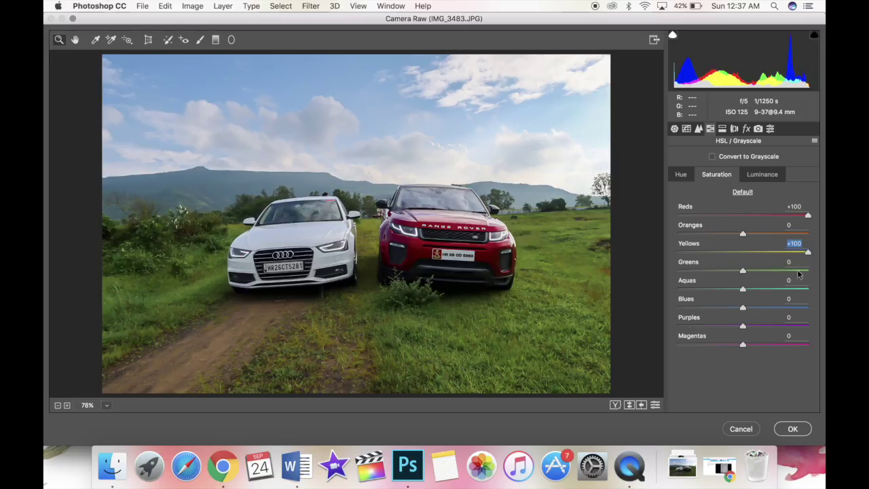
left_click(806, 271)
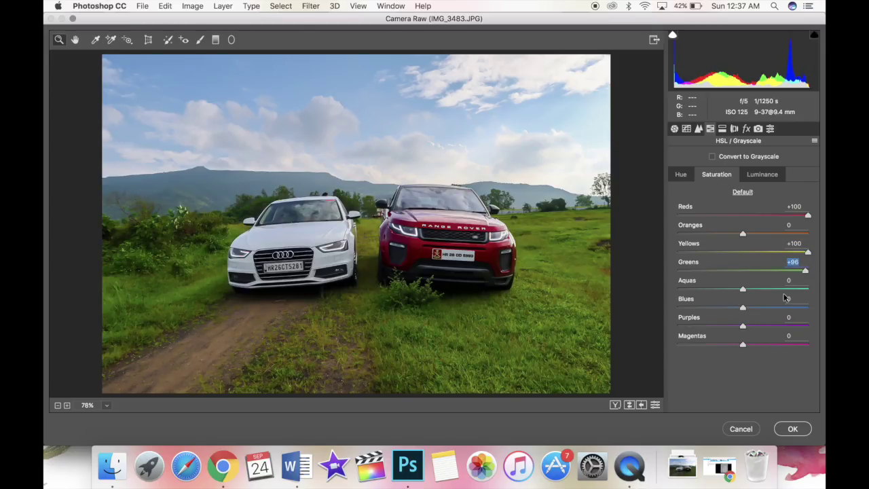
left_click(802, 309)
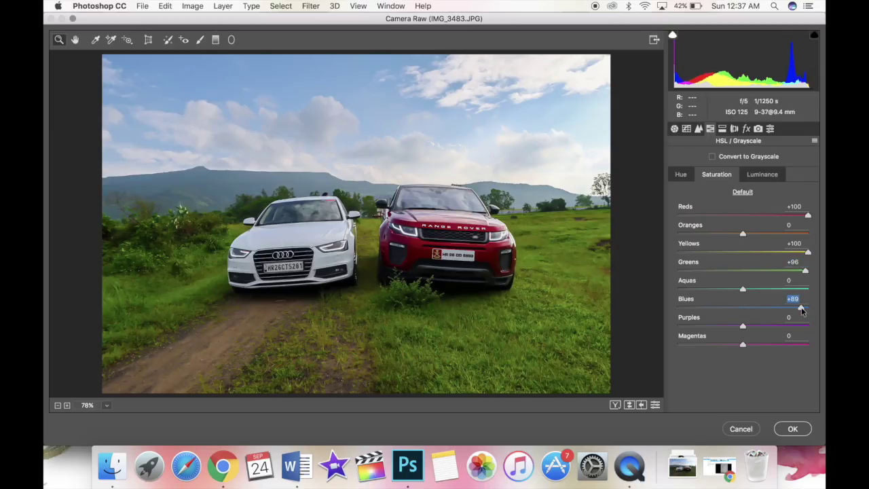
left_click_drag(802, 309, 759, 310)
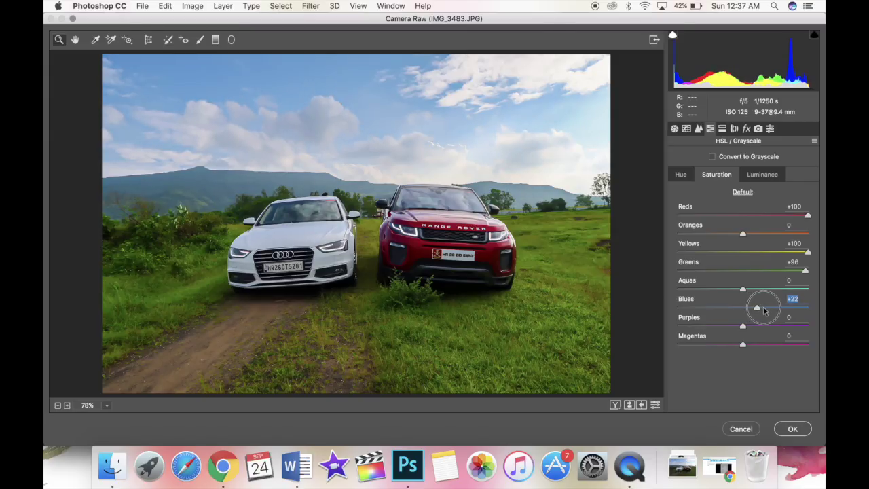
Set Basic Clarity +50 and Shadows +64, then commit the Camera Raw filter
left_click(674, 129)
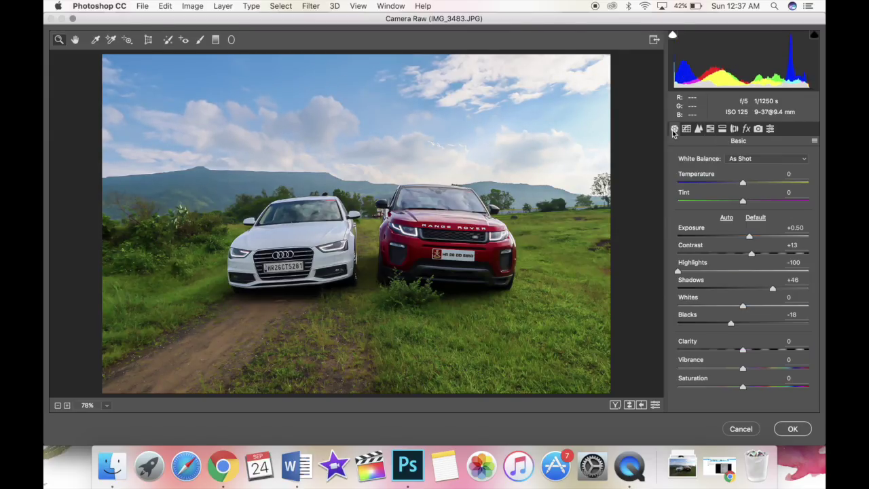
left_click(744, 351)
left_click_drag(744, 351, 759, 353)
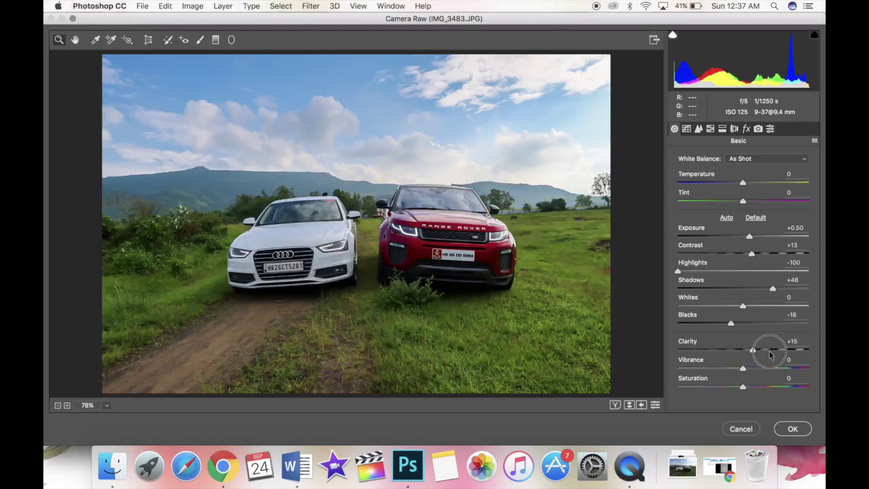
mouse_move(770, 354)
left_mouse_down()
mouse_move(789, 358)
mouse_move(776, 353)
left_mouse_up()
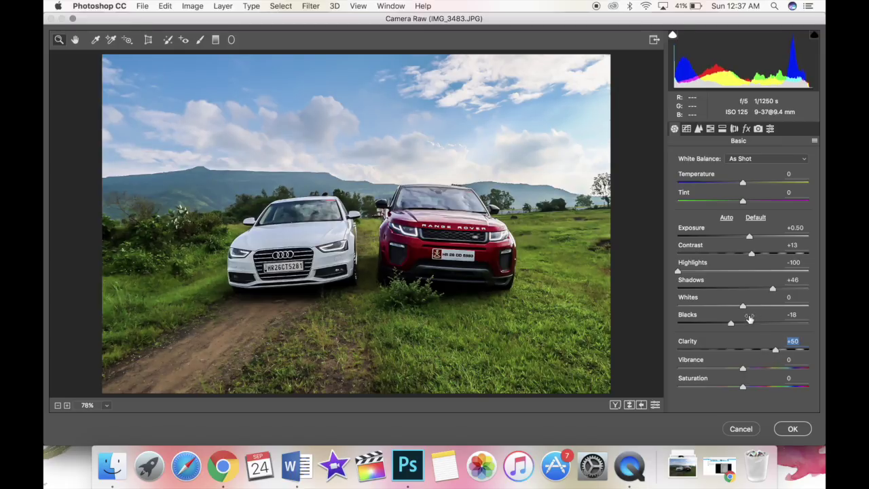
left_click(794, 288)
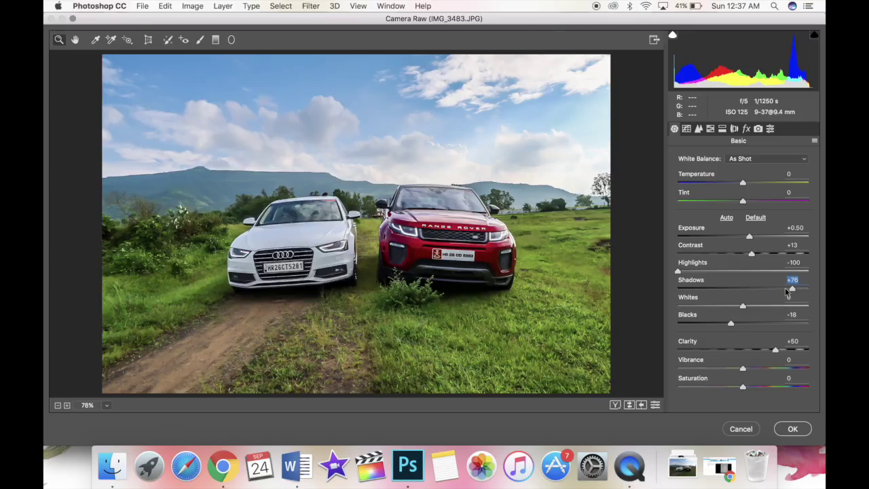
left_click_drag(786, 290, 786, 290)
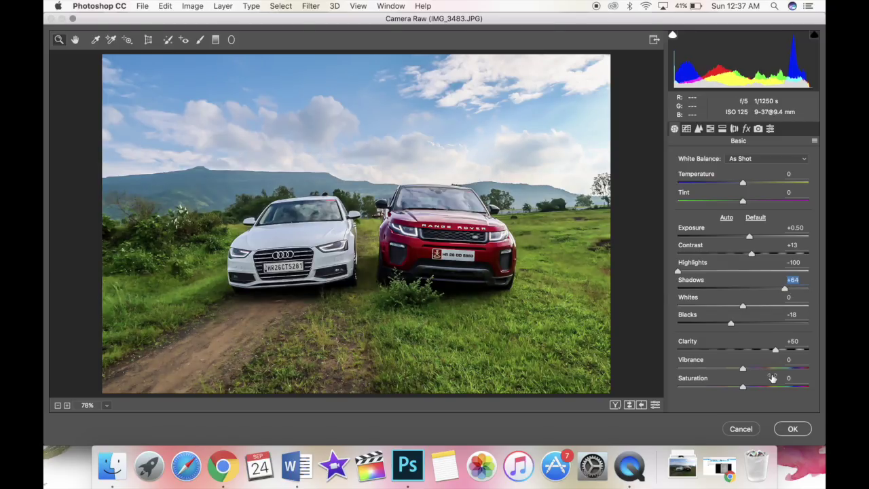
left_click(793, 431)
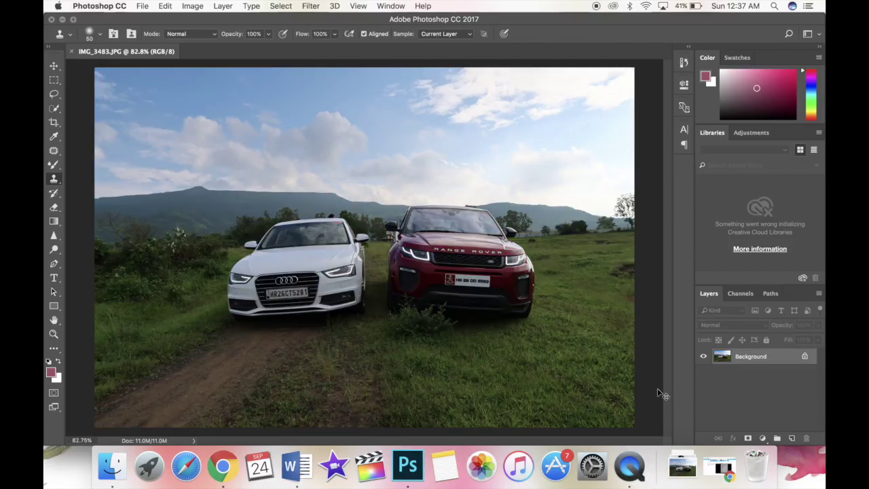
Save the car photo as JPEG IMG_34831.jpg with quality 12 (Maximum)
key("super+z")
key("super+z")
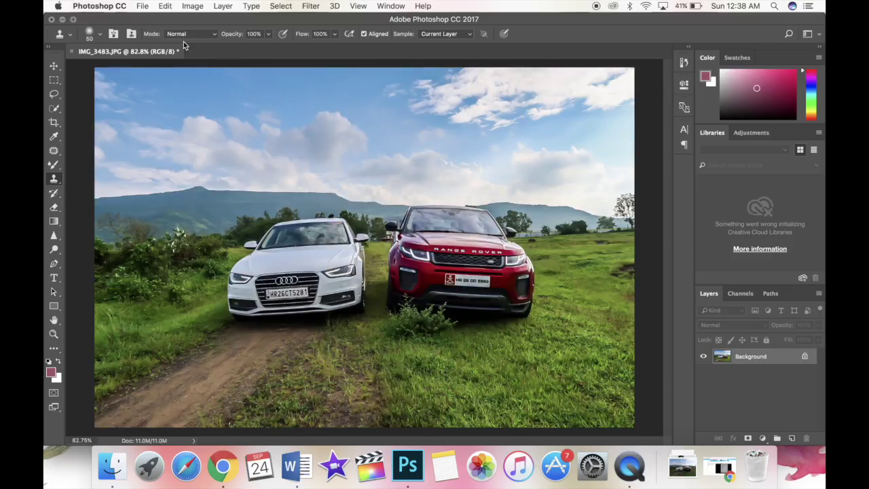
left_click(144, 6)
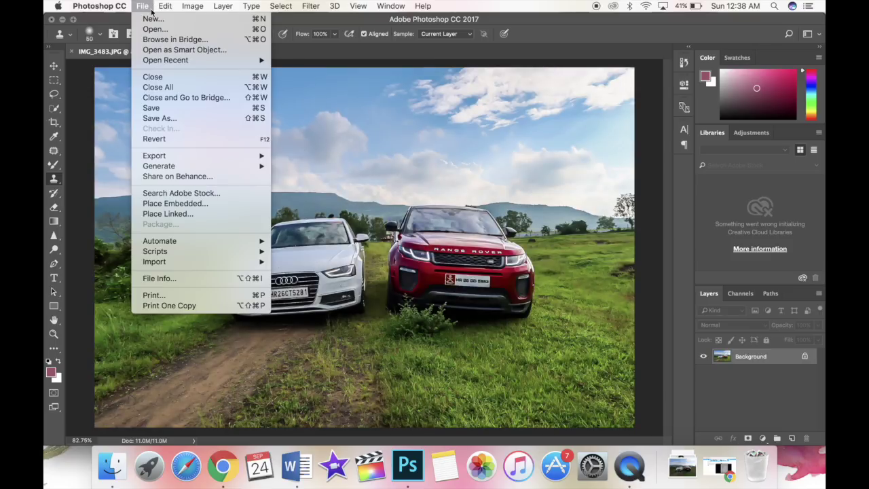
left_click(155, 119)
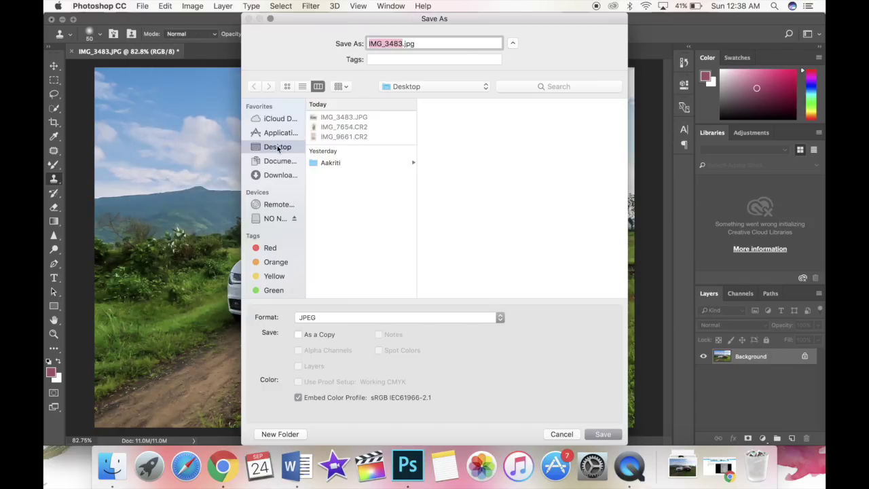
left_click(400, 44)
type("1")
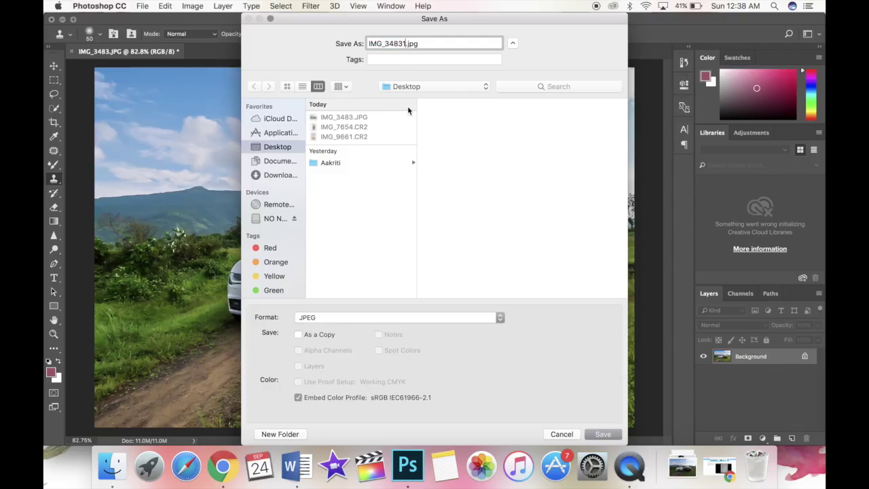
left_click(480, 318)
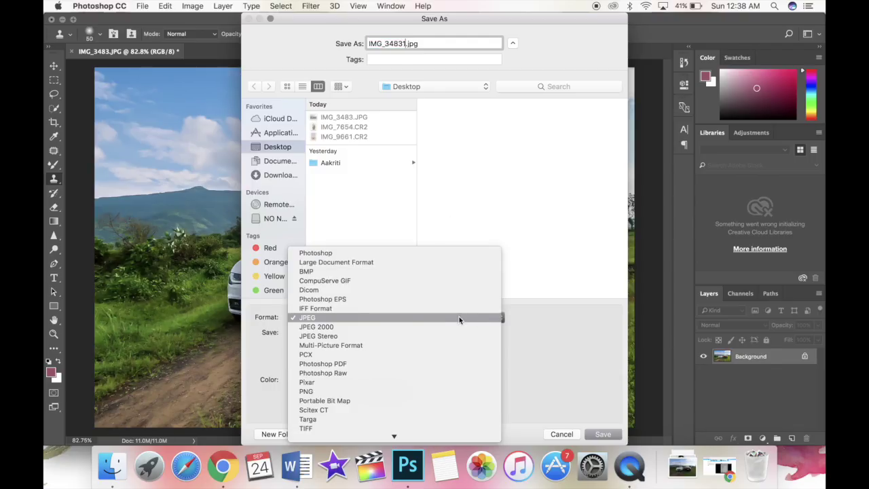
left_click(456, 317)
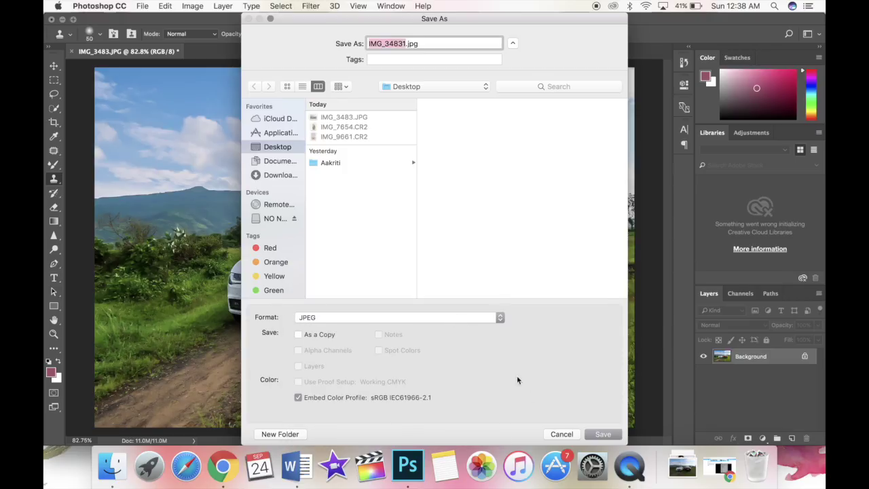
left_click(604, 434)
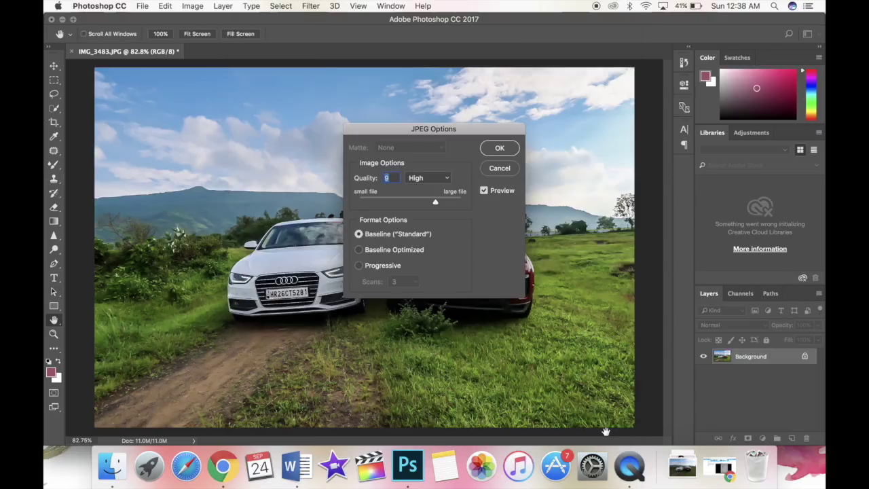
left_click_drag(437, 205, 473, 205)
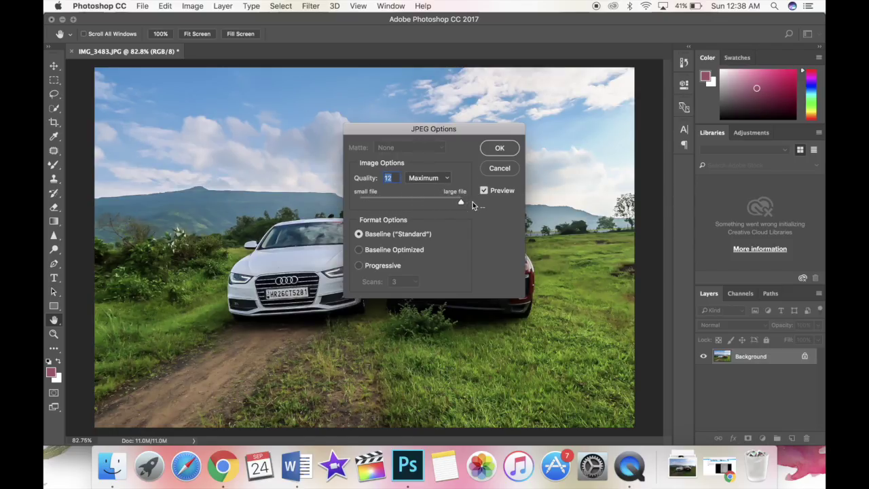
Confirm the JPEG options, then open IMG_3483.JPG and IMG_34831.jpg side by side in Preview
left_click(502, 150)
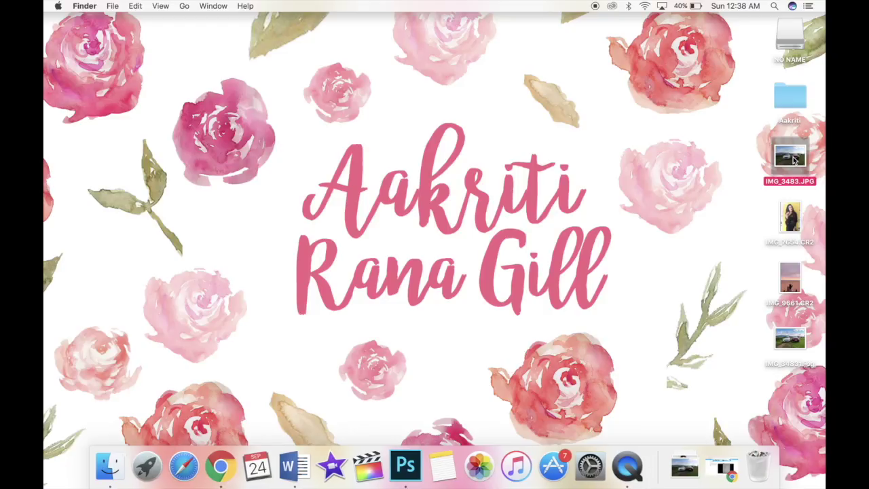
double_click(792, 157)
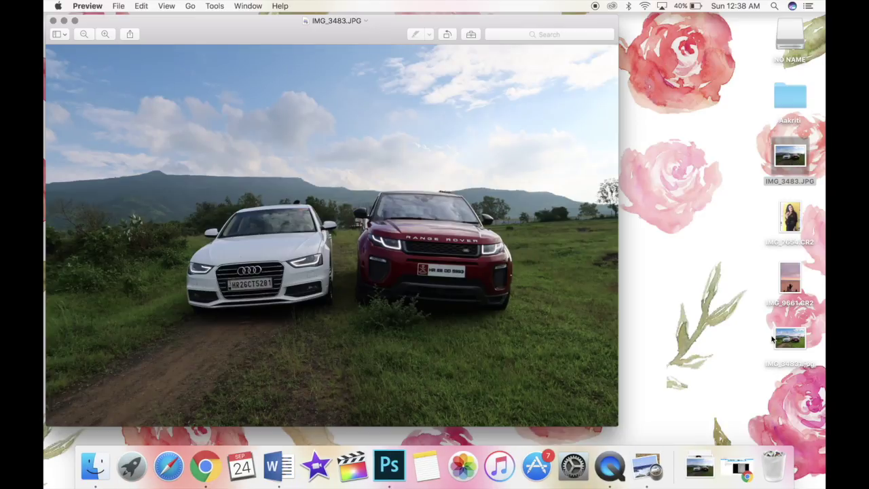
double_click(787, 343)
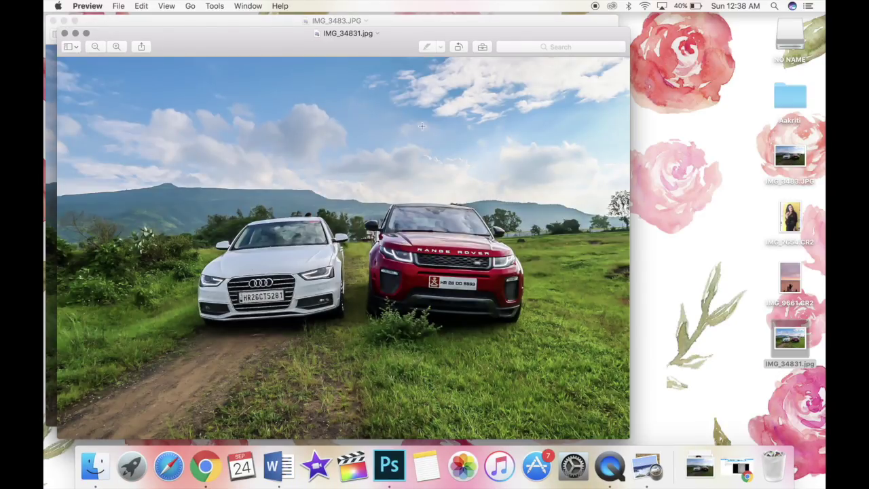
left_click_drag(369, 29, 695, 8)
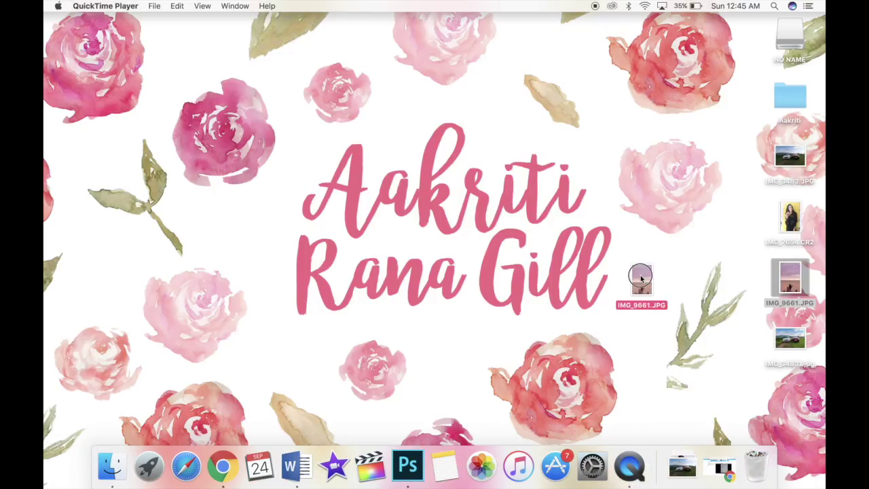
left_click_drag(641, 278, 410, 453)
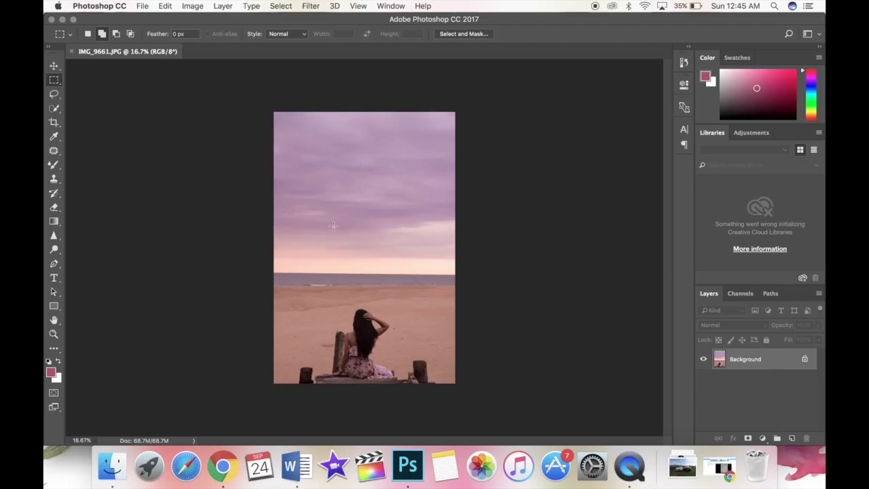
Give the beach photo Camera Raw Exposure +0.20, Contrast -25, Highlights -37, Shadows +34, Clarity +14
left_click(311, 6)
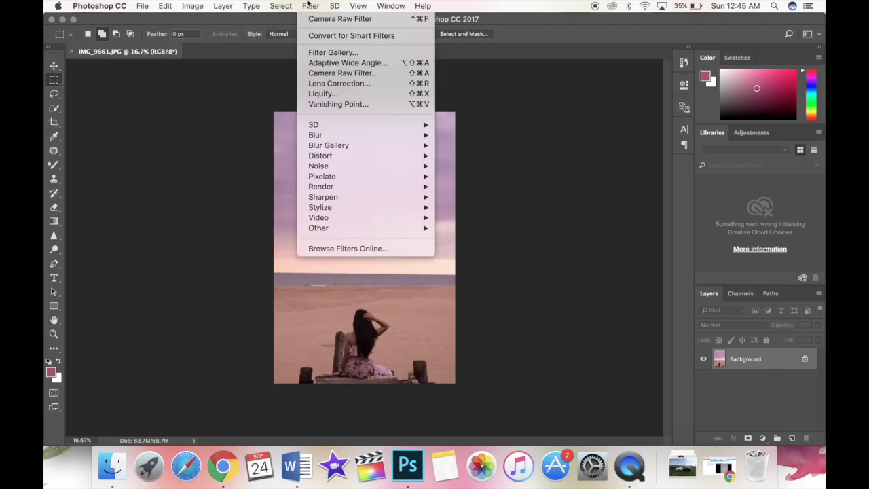
left_click(326, 74)
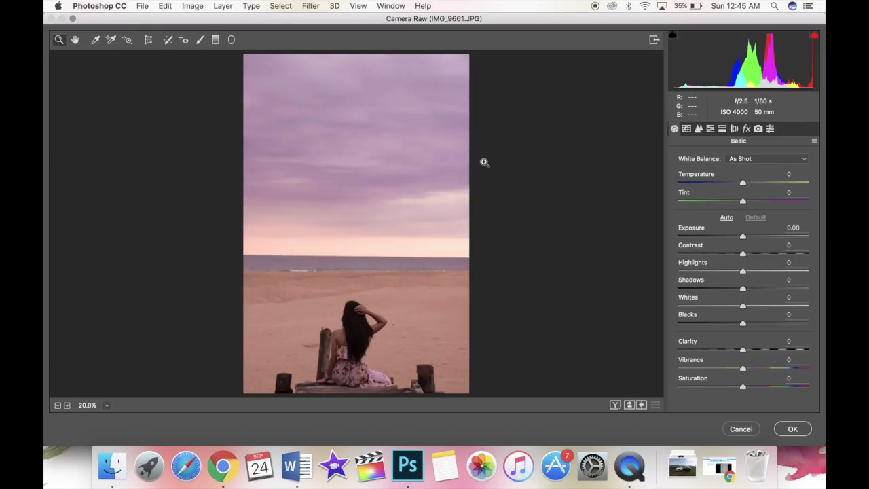
left_click(743, 236)
left_click_drag(742, 235, 746, 238)
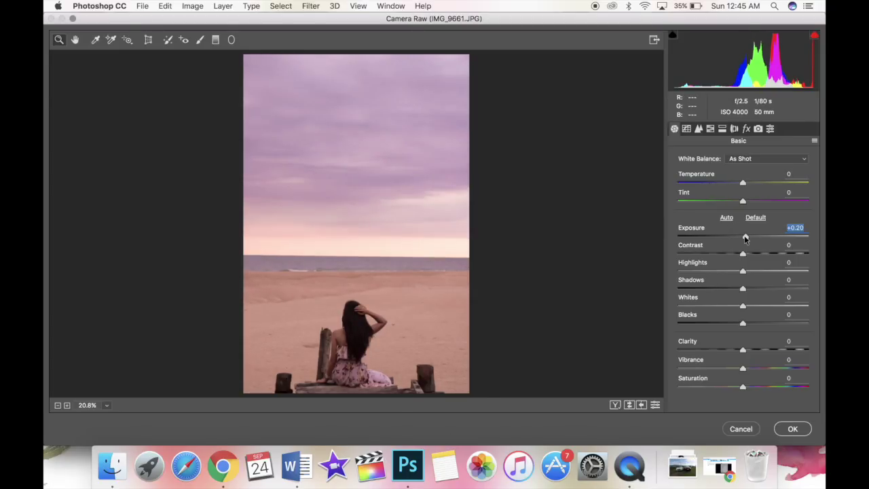
key("XF86MonBrightnessUp")
left_click_drag(743, 254, 727, 253)
left_click(720, 272)
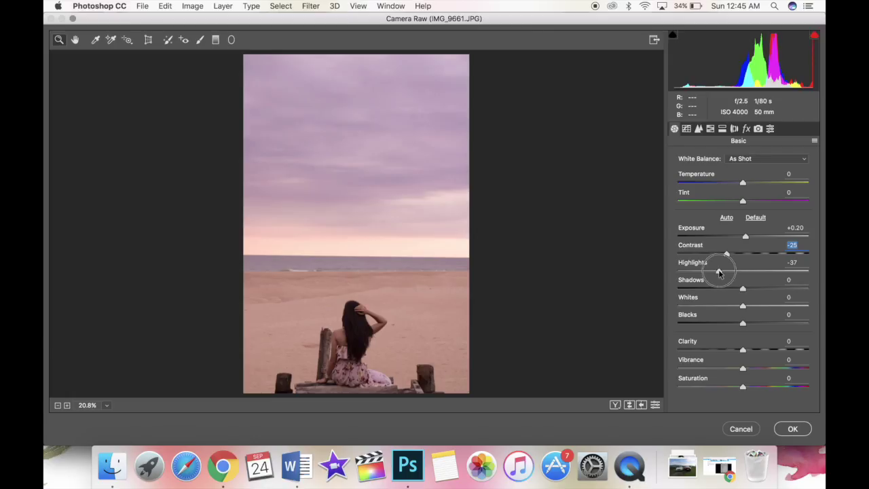
left_click(752, 289)
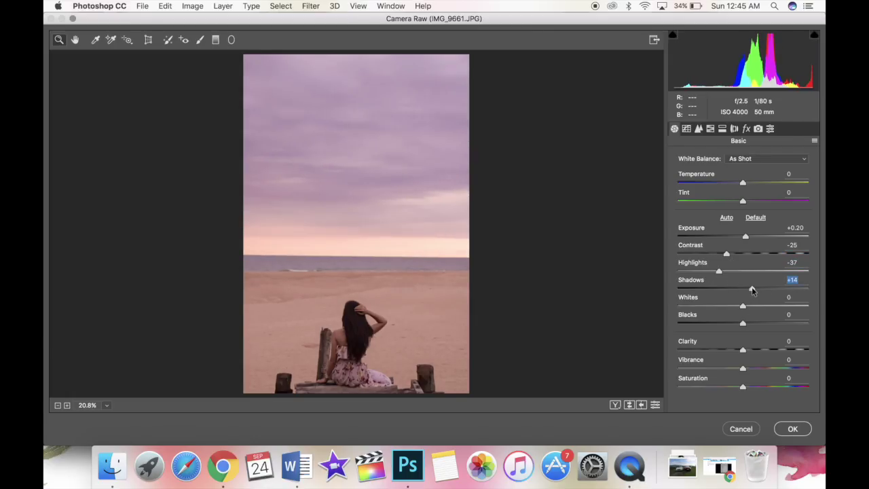
left_click(766, 289)
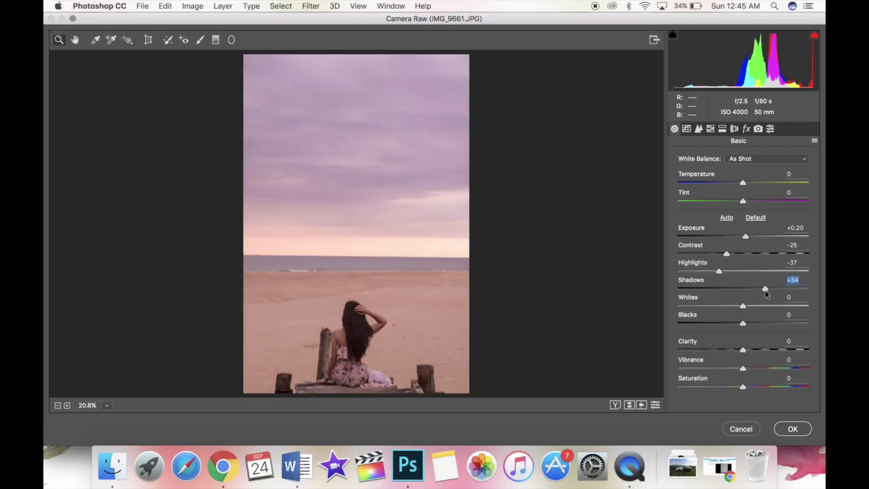
left_click(759, 349)
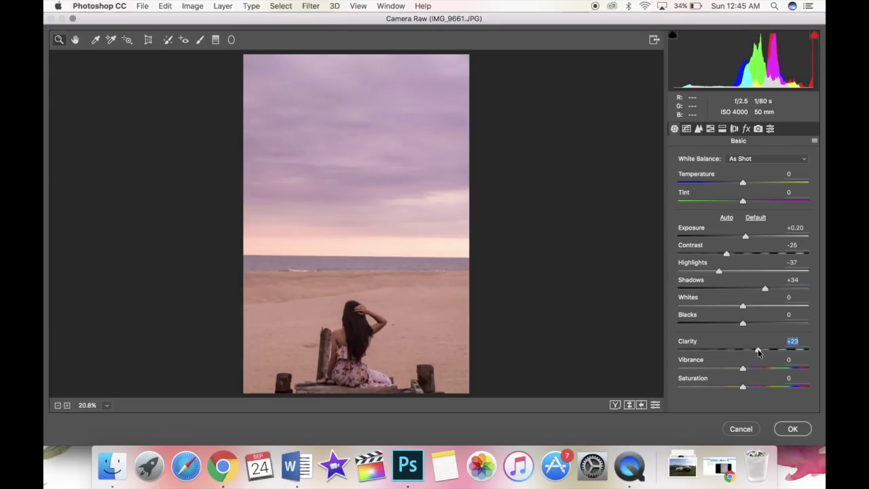
left_click(752, 350)
left_click(699, 129)
Set Luminance 49 and Sharpening 83, saturate Magentas +43, Purples +30, Yellows +49, Oranges -10, and apply
left_click(739, 268)
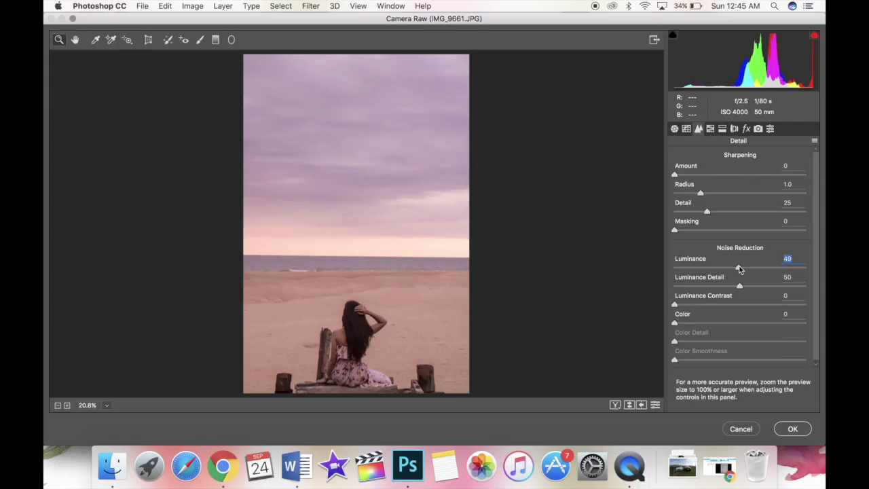
left_click(746, 175)
left_click(712, 129)
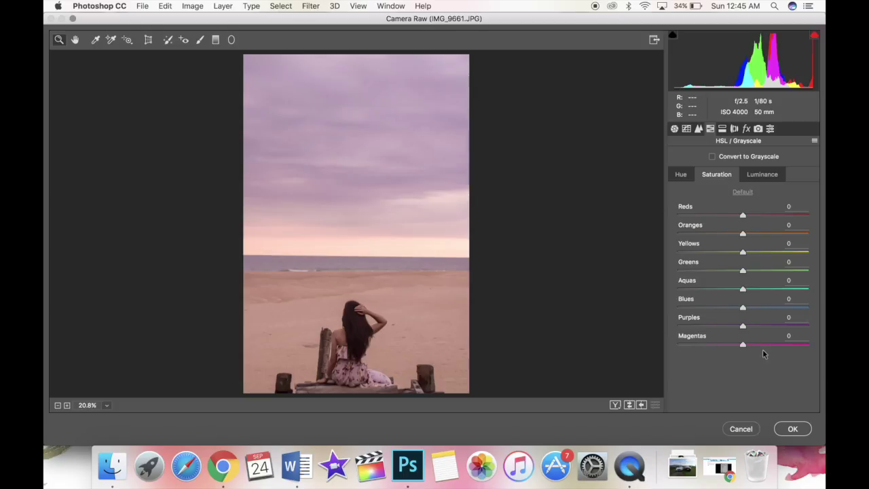
left_click(780, 347)
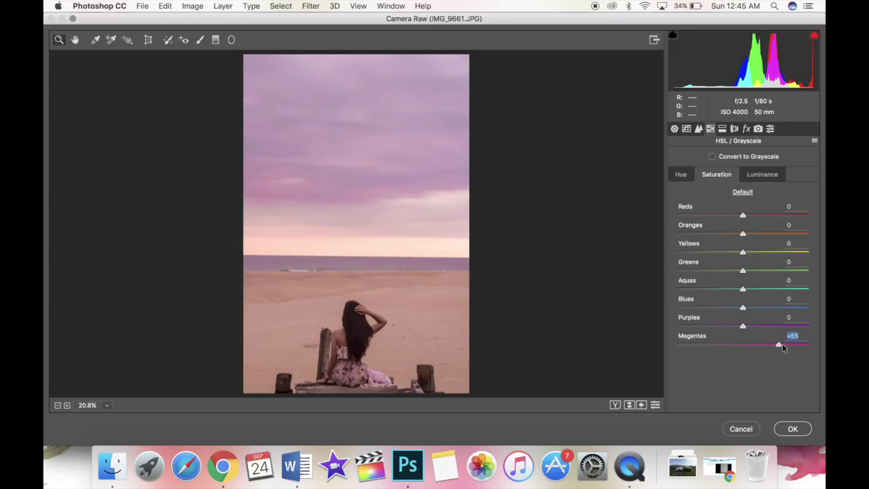
left_click_drag(790, 349, 781, 346)
left_click(772, 346)
left_click(763, 327)
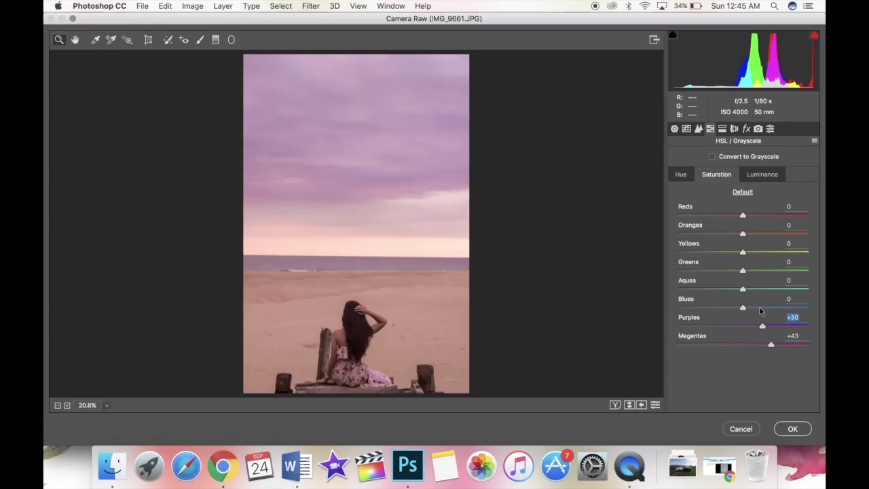
left_click(737, 235)
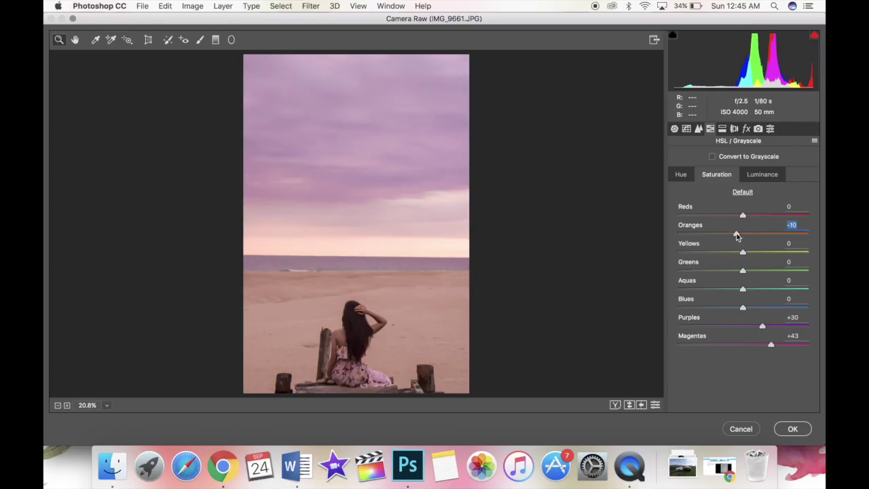
left_click(775, 252)
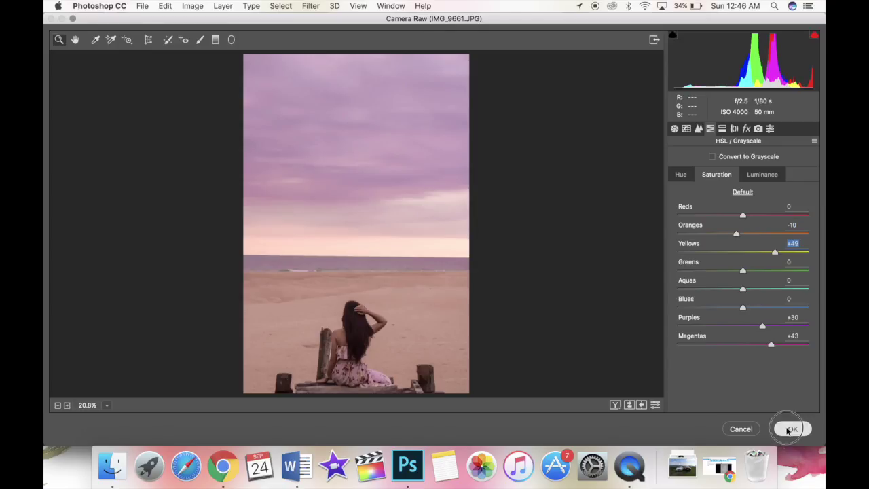
left_click(793, 429)
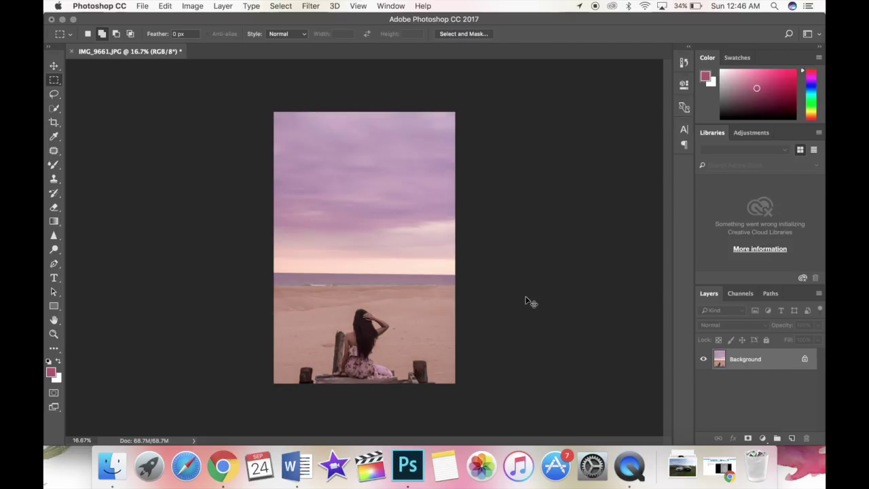
Marquee-select the sky and apply Camera Raw Clarity +98 to it alone
key("super+z")
key("super+z")
left_click_drag(244, 93, 514, 274)
left_click(311, 5)
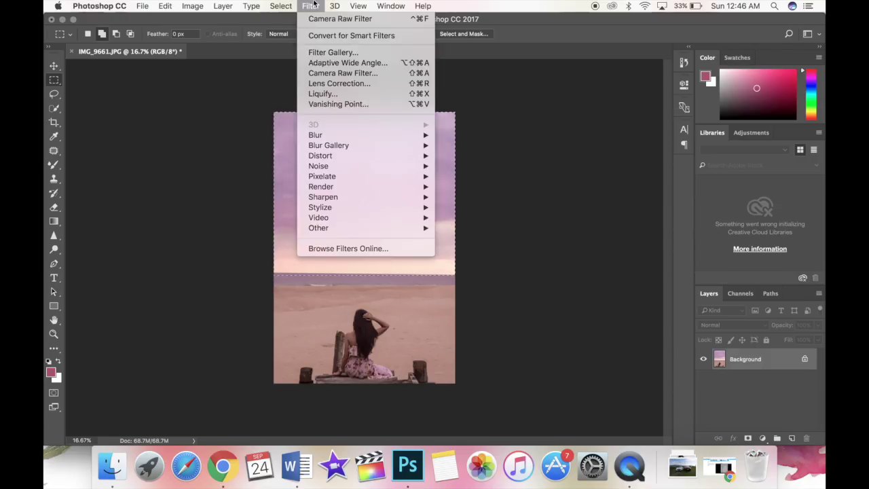
left_click(332, 76)
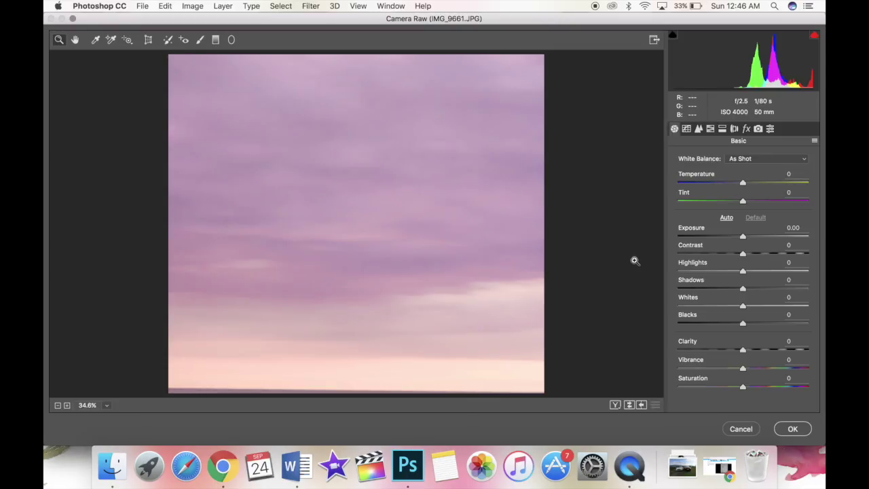
left_click(776, 350)
left_click_drag(776, 351, 807, 351)
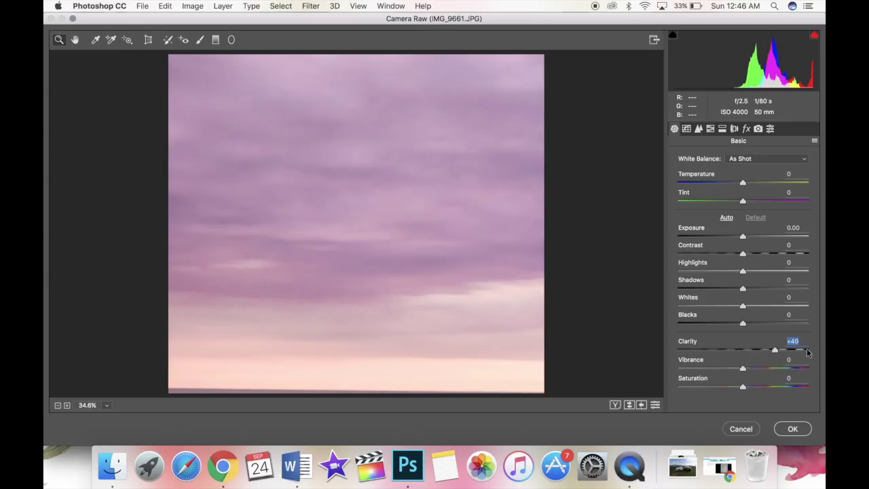
left_click(793, 429)
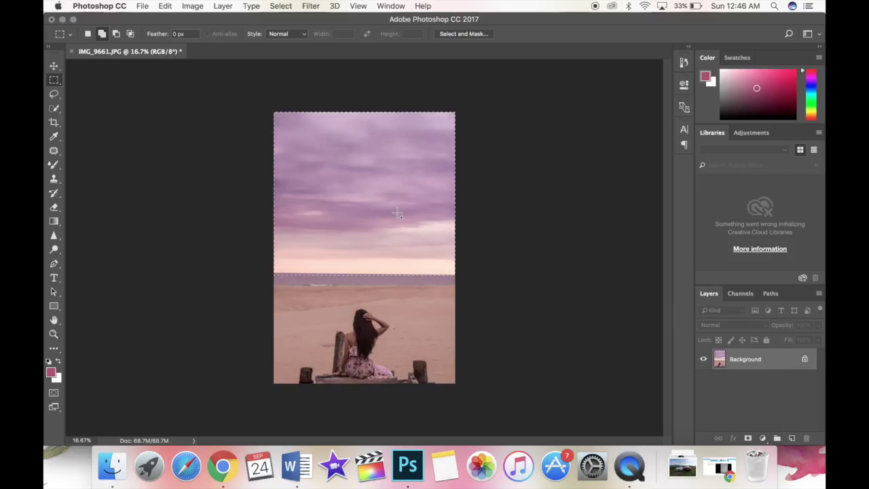
right_click(398, 214)
Deselect the sky and toggle its clarity boost off and on to compare
left_click(411, 218)
key("super+z")
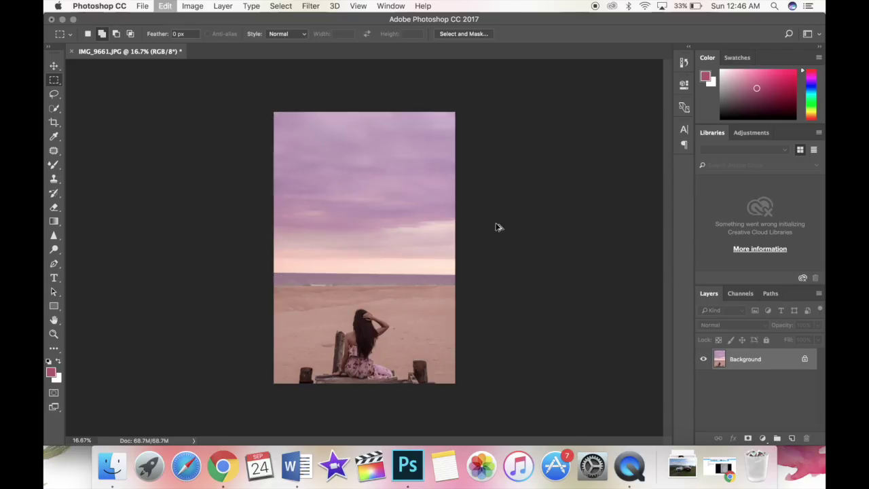
key("super+z")
key("super+z")
key("super+z")
key("super+z")
key("super+z")
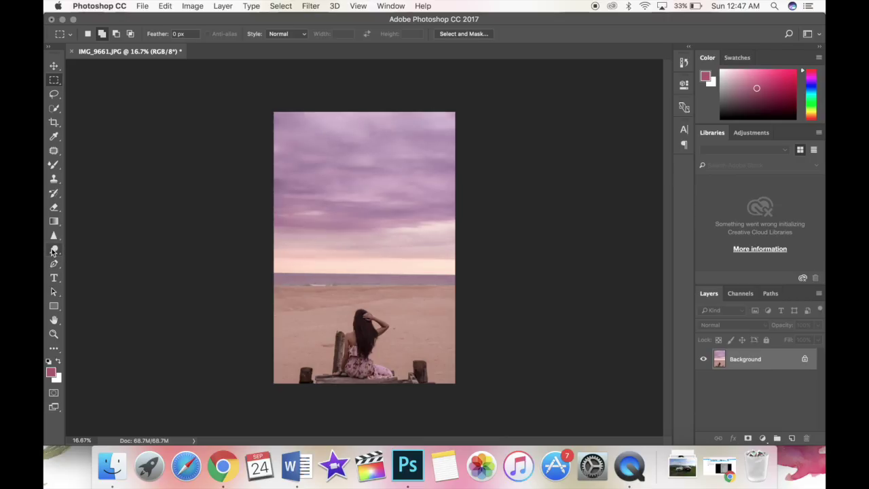
Switch to the Burn tool with a 700 brush at 3% midtone exposure
left_click(54, 250)
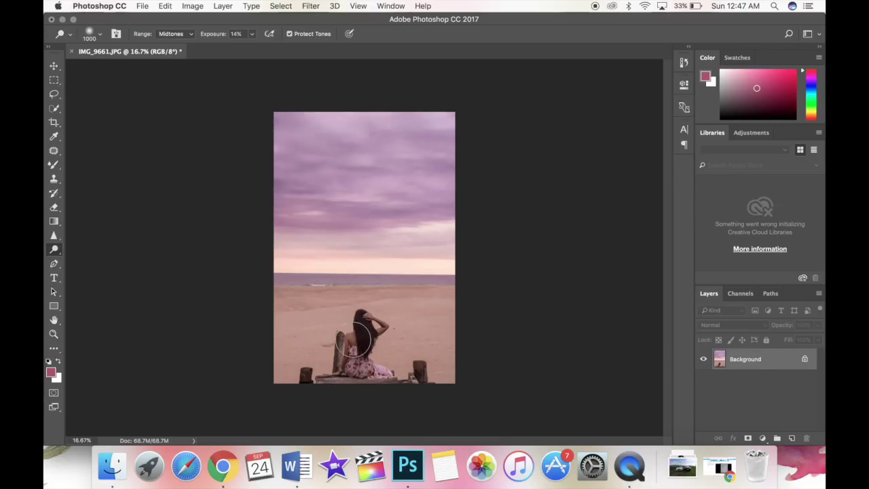
key("bracketright")
key("bracketright")
key("bracketright")
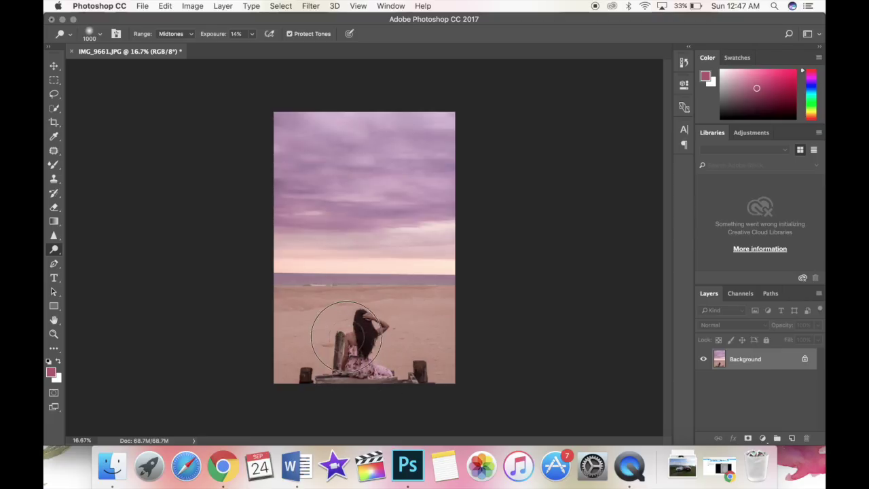
key("bracketleft")
key("bracketleft")
key("bracketleft")
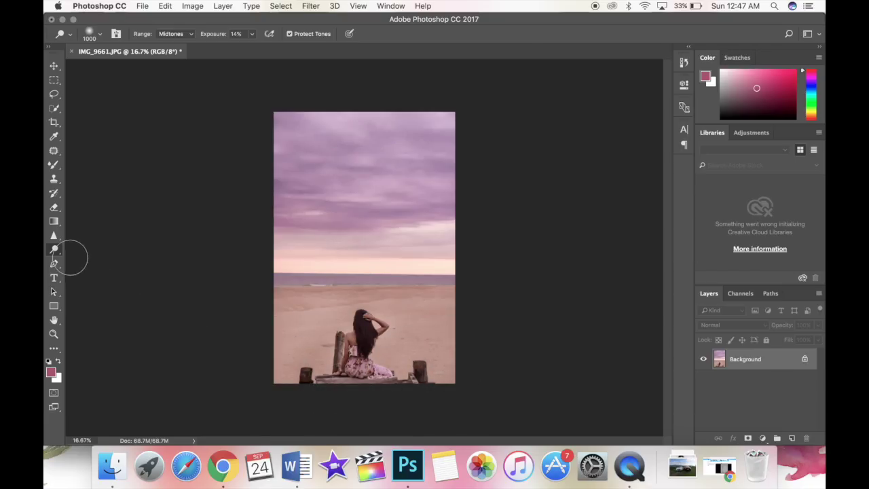
left_click(55, 250)
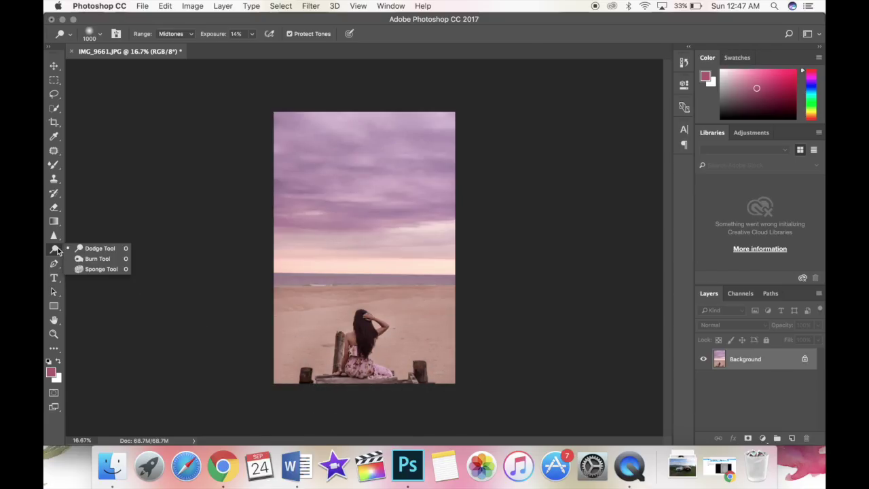
left_click(92, 258)
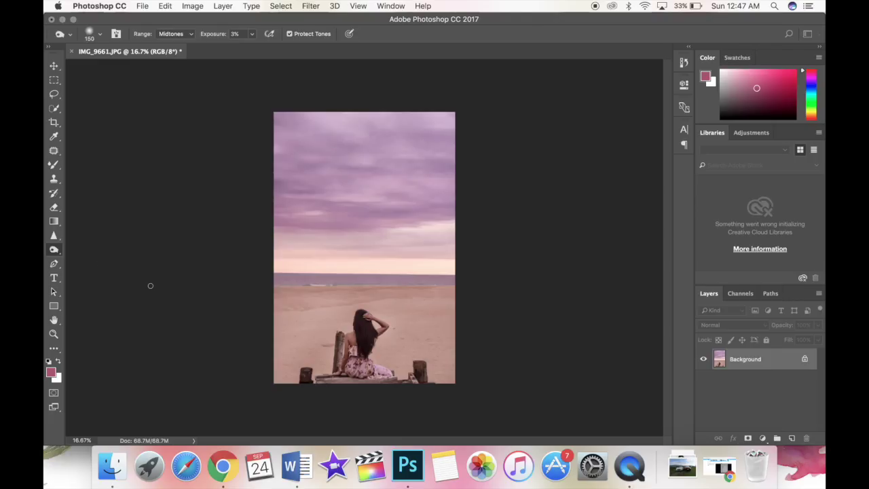
key("bracketright")
key("bracketright")
key("bracketright")
key("bracketright")
key("bracketright")
key("bracketright")
key("bracketright")
key("bracketright")
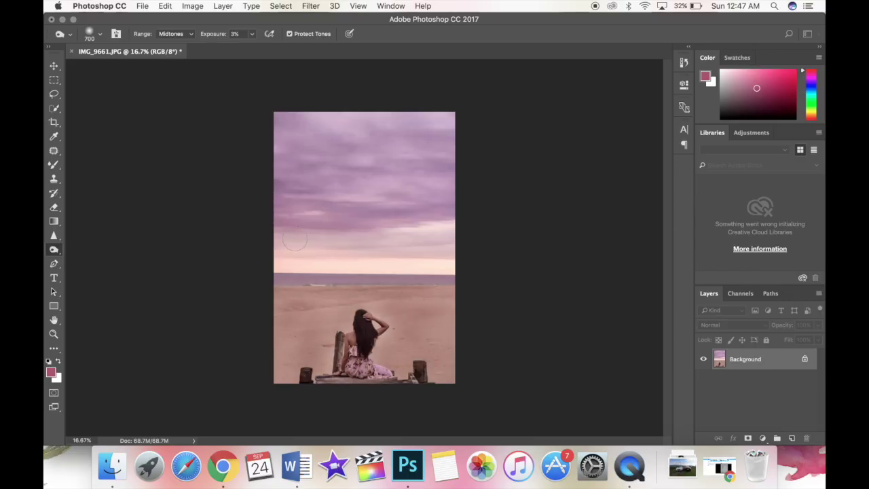
Marquee the sky again and apply Camera Raw Clarity +93 to it
left_click(55, 80)
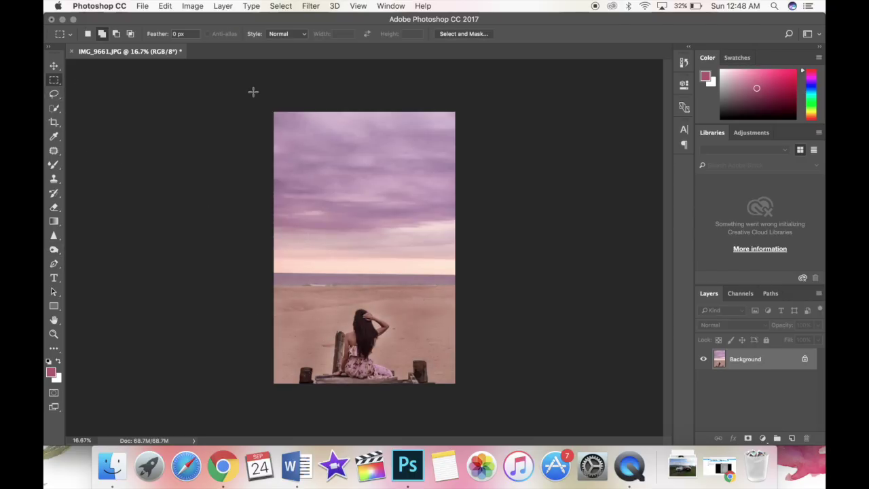
mouse_move(253, 91)
left_mouse_down()
mouse_move(357, 97)
mouse_move(536, 204)
mouse_move(525, 273)
left_mouse_up()
left_click(314, 6)
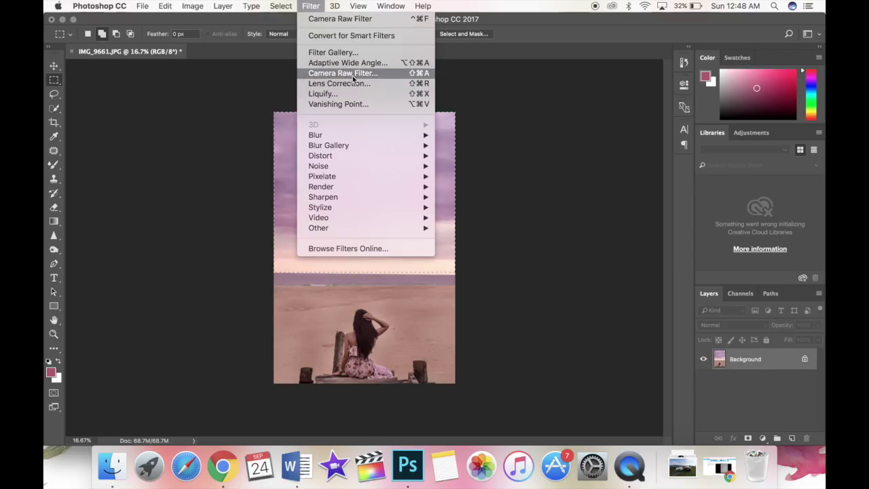
left_click(530, 200)
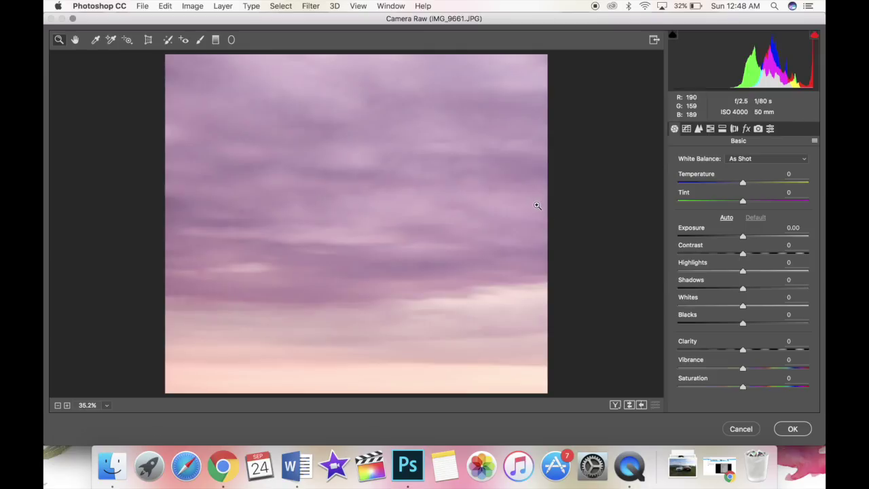
left_click(800, 349)
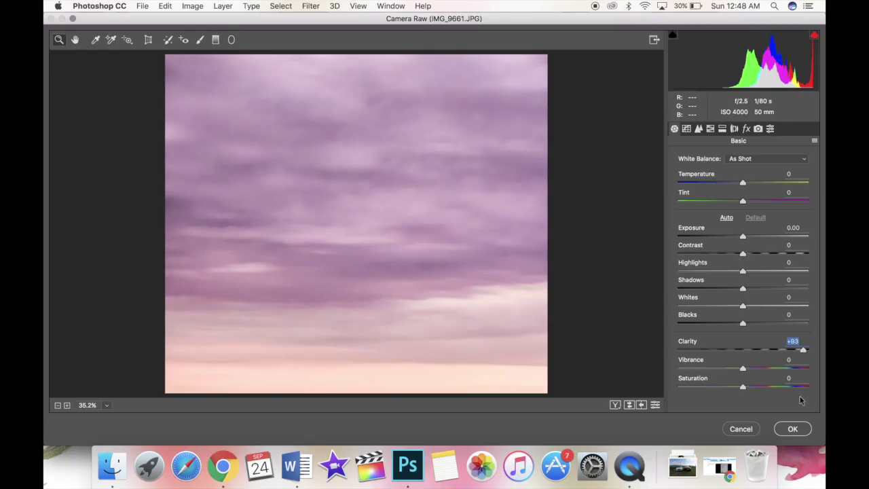
left_click(792, 428)
Save the beach photo to the Desktop as the JPEG IMG_96612.jpg
left_click(145, 6)
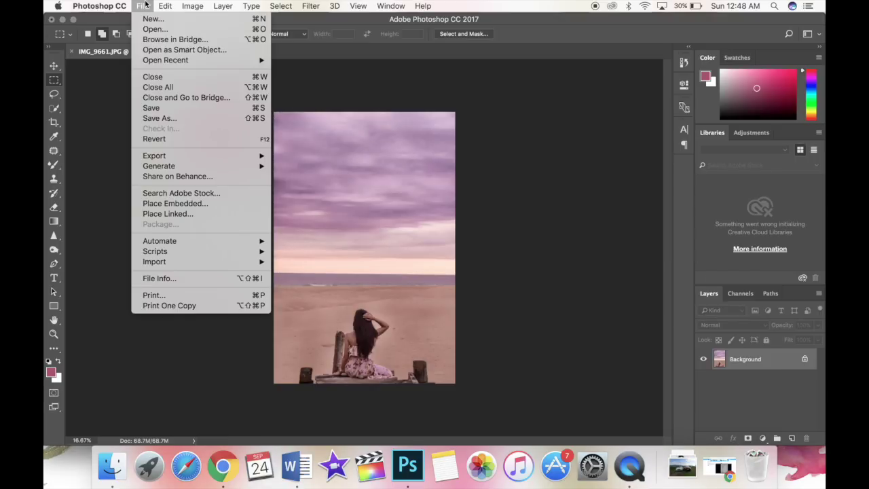
left_click(160, 118)
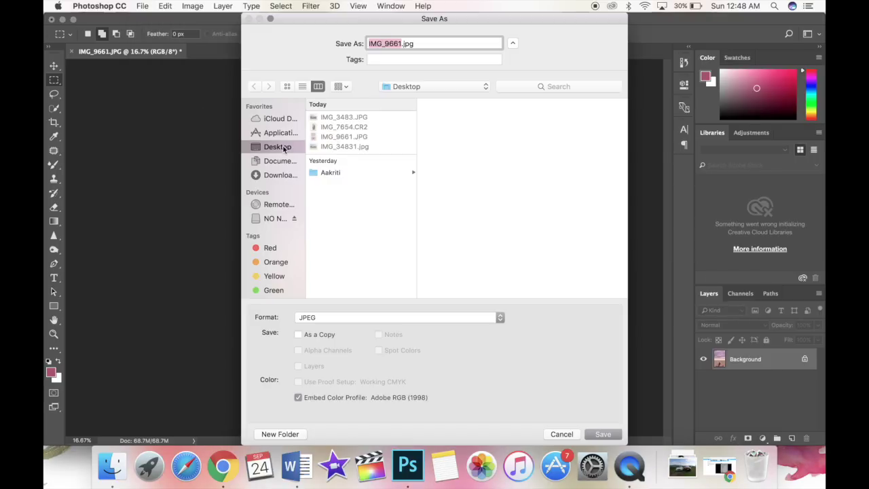
left_click(402, 43)
type("2")
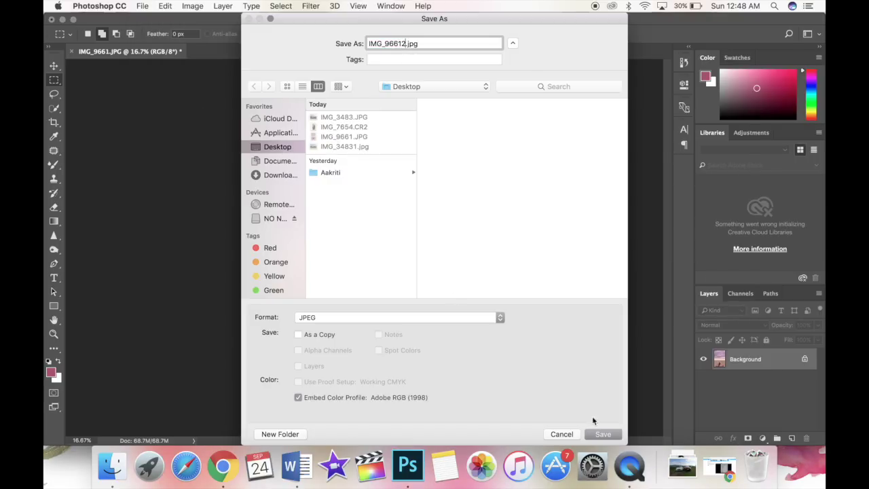
left_click(602, 435)
left_click(500, 149)
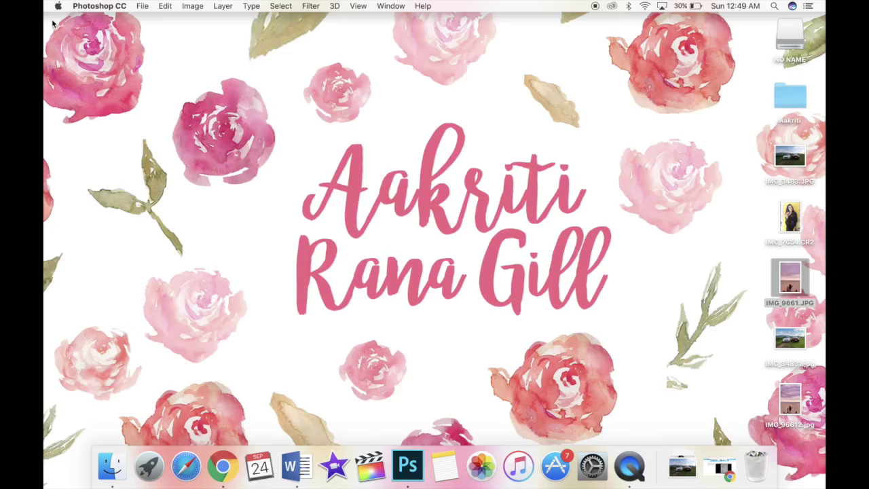
Open IMG_9661.JPG and IMG_96612.jpg in Preview and place the edited one to the right
left_click(796, 289)
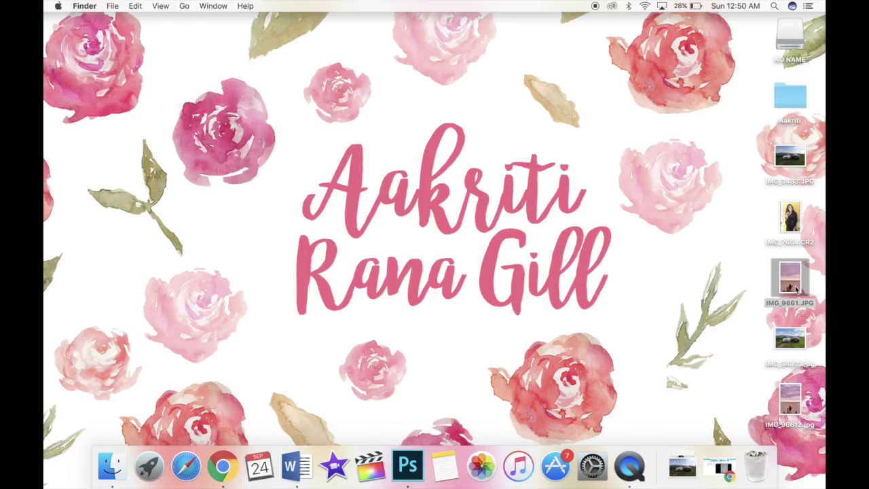
double_click(796, 289)
double_click(792, 401)
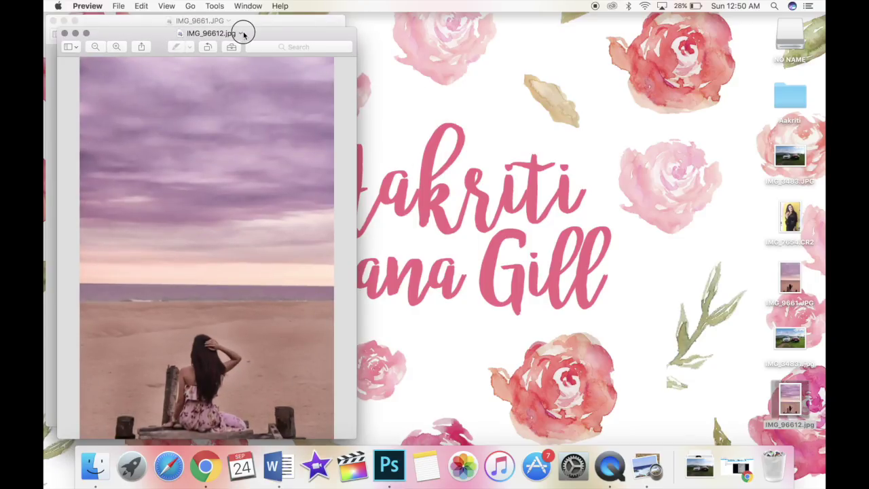
left_click_drag(243, 33, 528, 16)
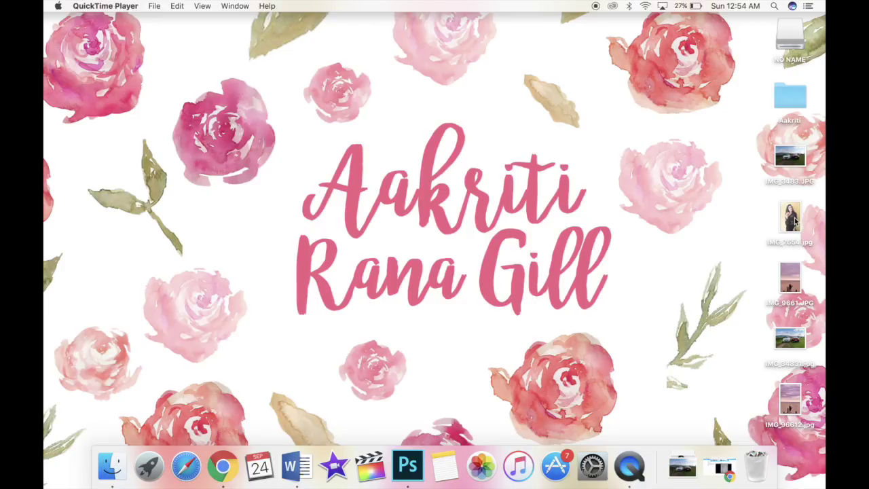
left_click_drag(790, 218, 413, 465)
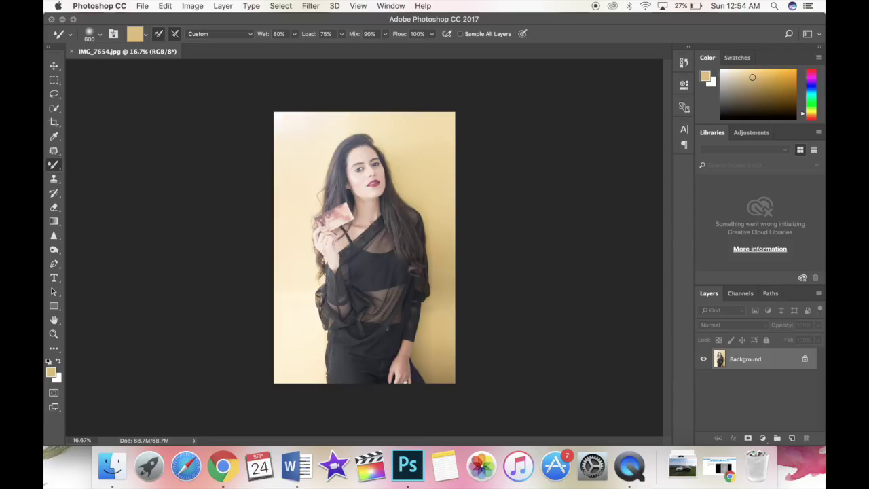
Apply the Camera Raw Filter with Exposure -0.75, Contrast +16 and Shadows +13
left_click(311, 6)
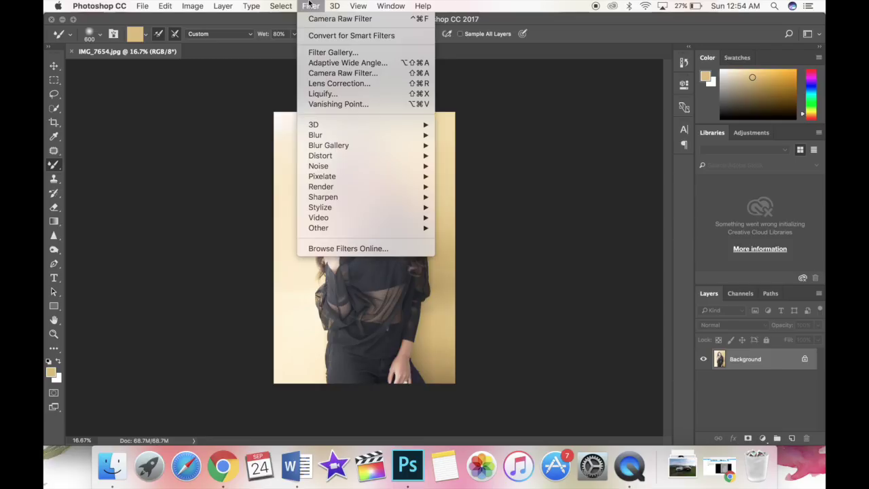
left_click(322, 66)
left_click(310, 5)
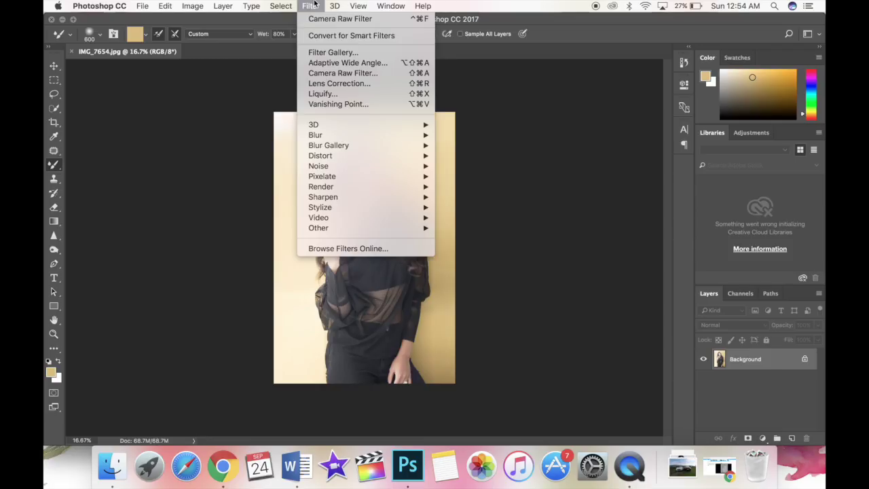
left_click(325, 73)
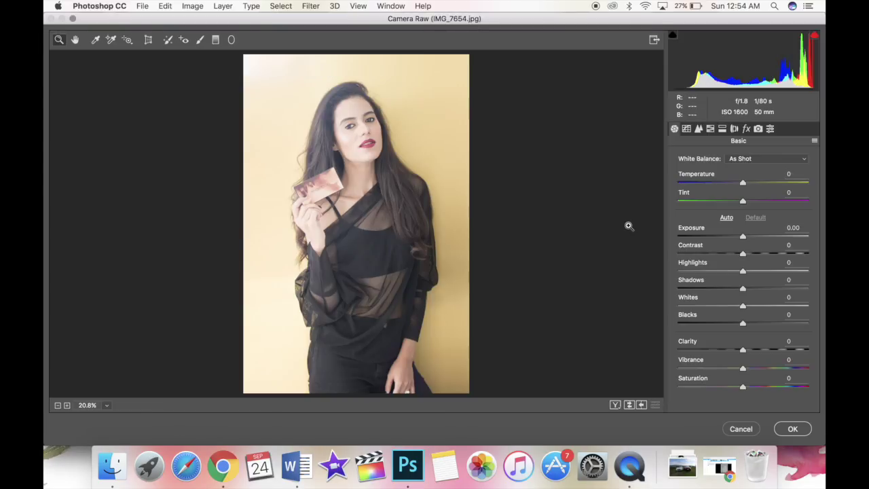
left_click_drag(743, 238, 734, 238)
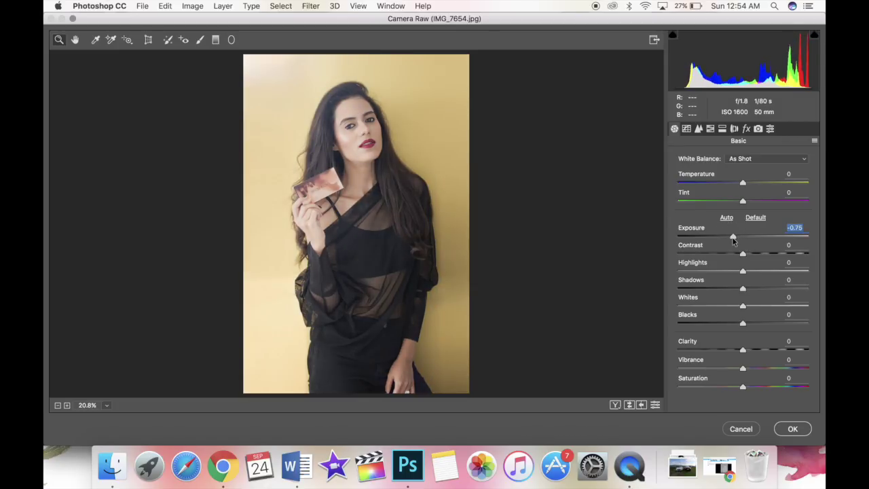
left_click(754, 255)
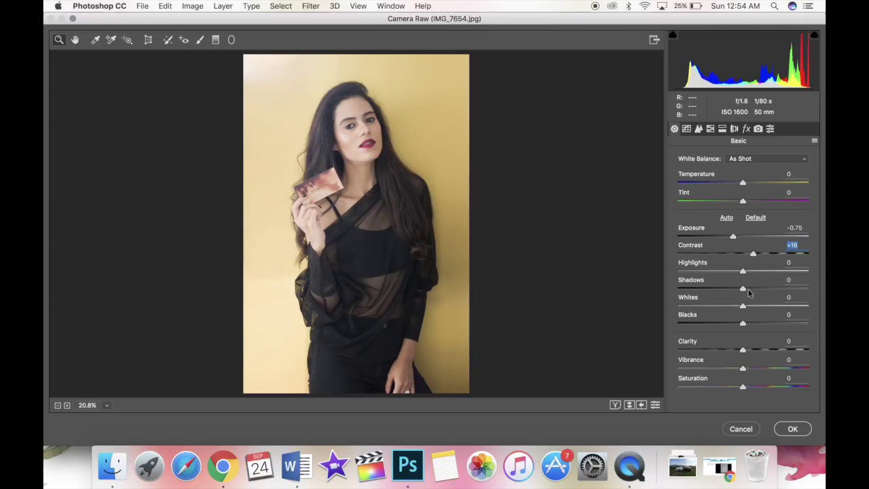
left_click_drag(748, 290, 752, 291)
In Detail, set Luminance noise reduction to 65 and sharpening Amount to 76
left_click(699, 130)
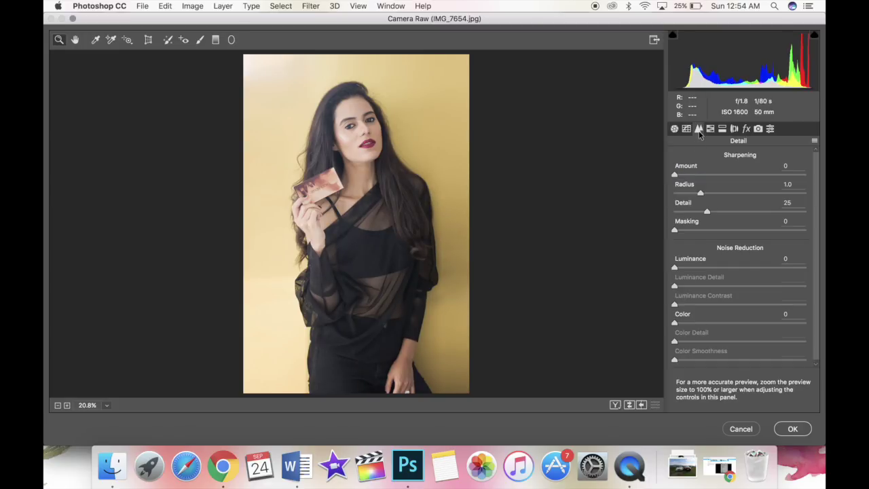
left_click(743, 267)
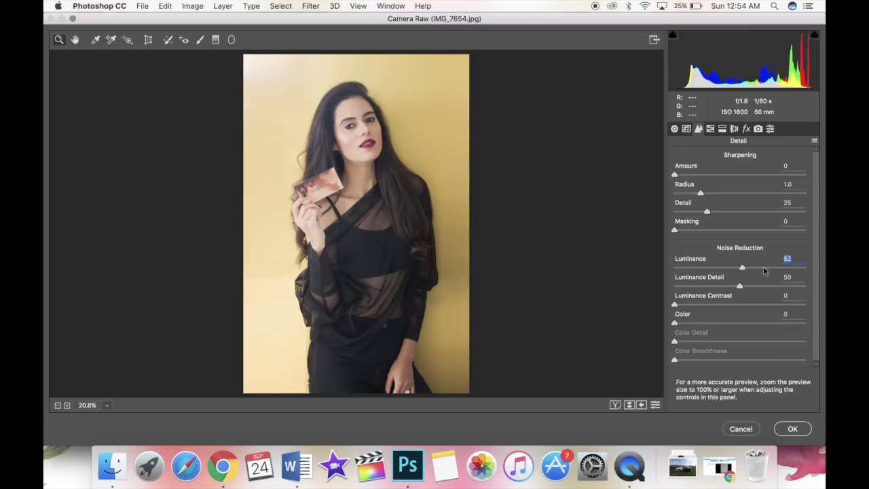
left_click(764, 268)
left_click_drag(763, 269, 761, 270)
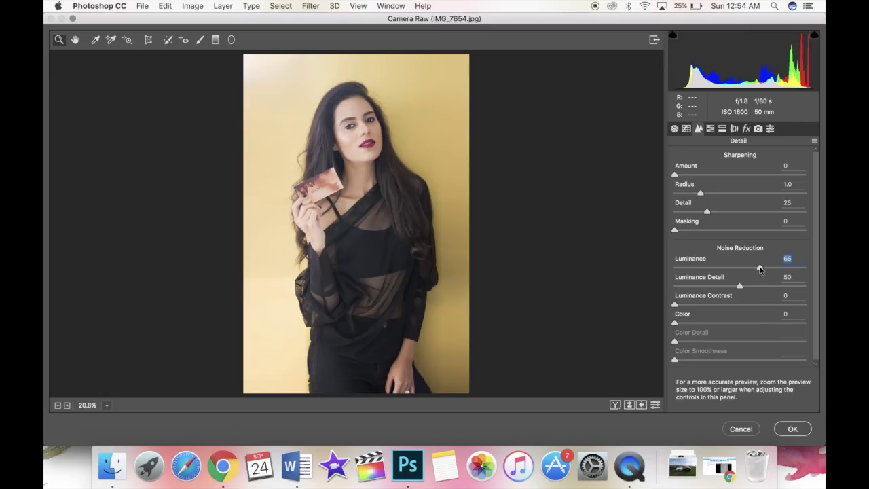
left_click(741, 174)
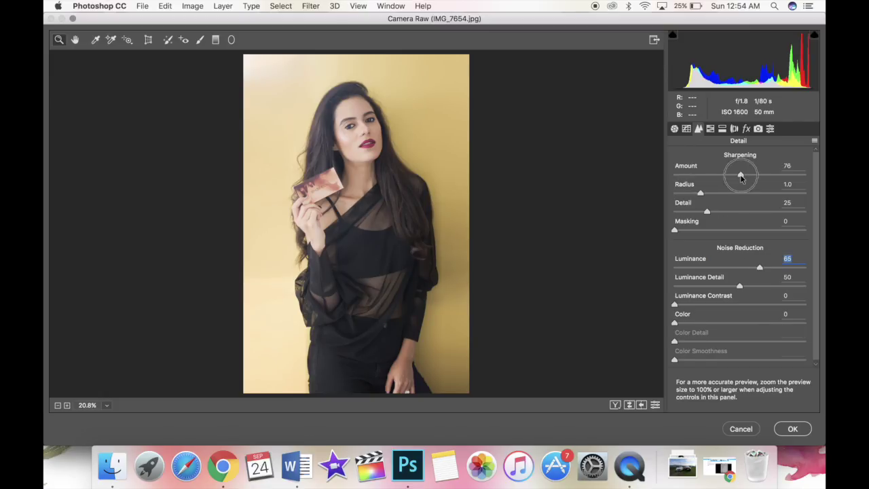
Back in Basic, set Clarity to +22
left_click(676, 129)
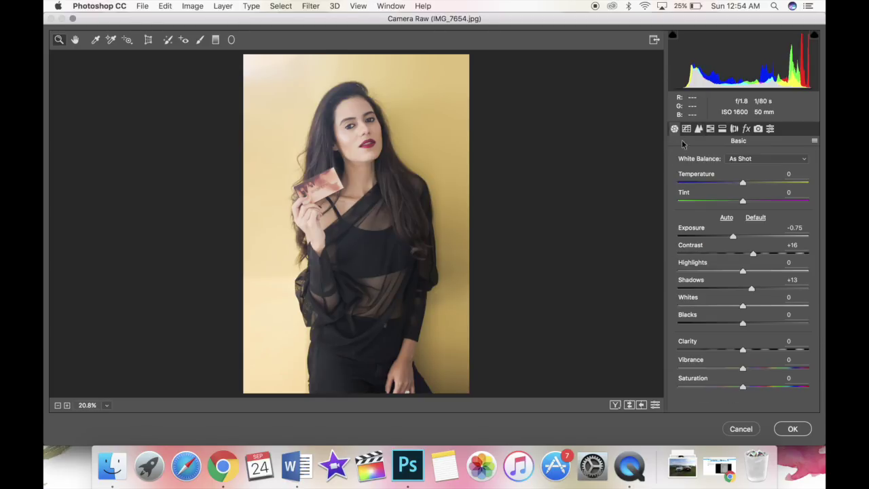
left_click(753, 350)
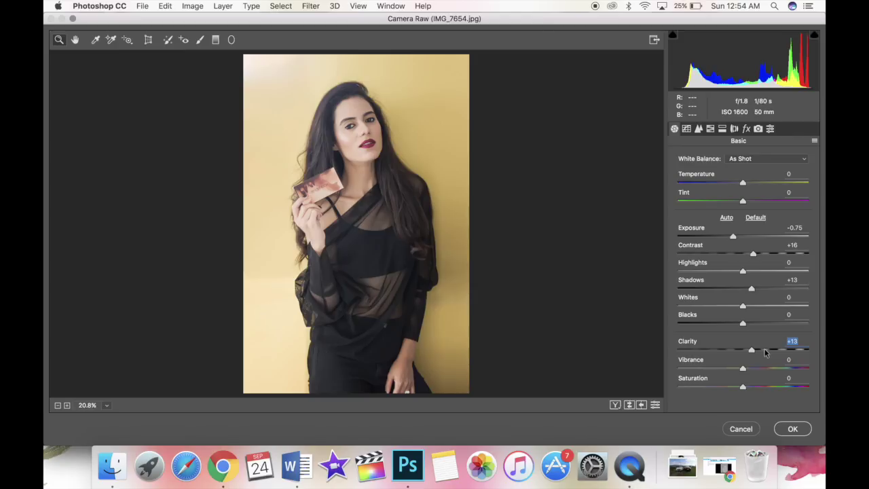
left_click(765, 352)
left_click(759, 353)
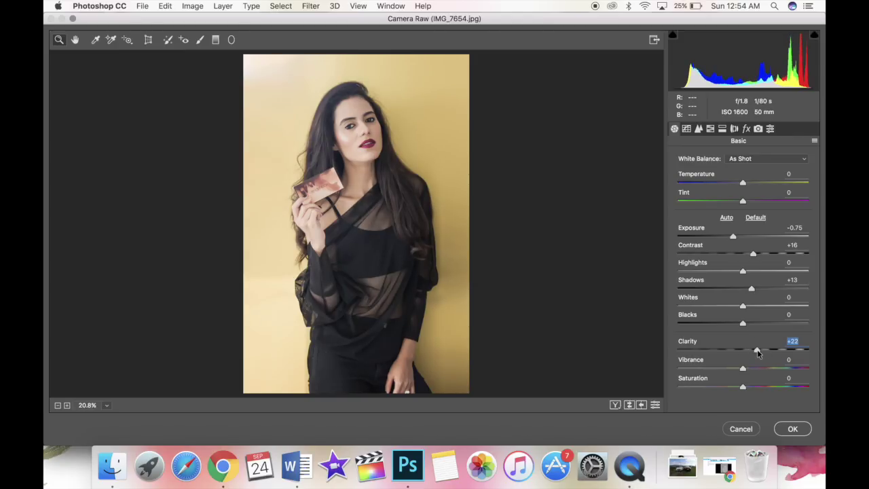
left_click(710, 129)
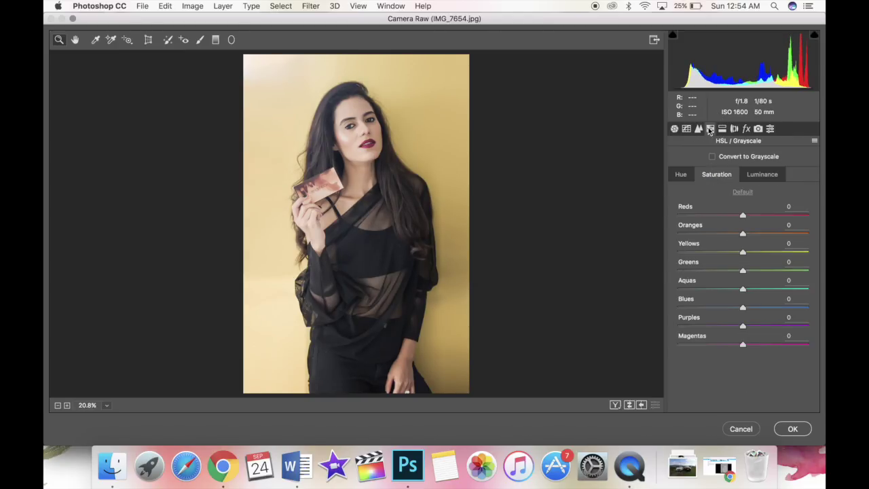
Raise Yellows saturation to +63 and Reds to +48, then apply Camera Raw
left_click(778, 254)
mouse_move(778, 253)
left_mouse_down()
mouse_move(798, 253)
mouse_move(785, 253)
left_mouse_up()
left_click(741, 233)
left_click_drag(744, 215, 775, 217)
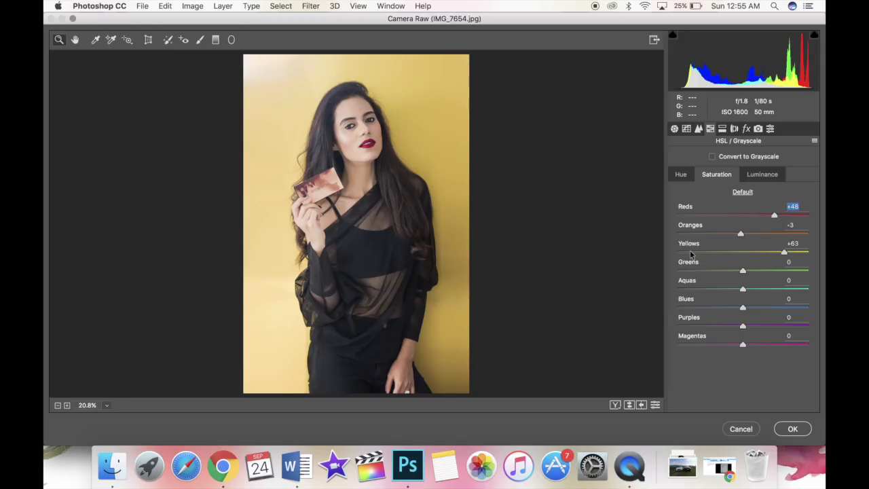
left_click(793, 428)
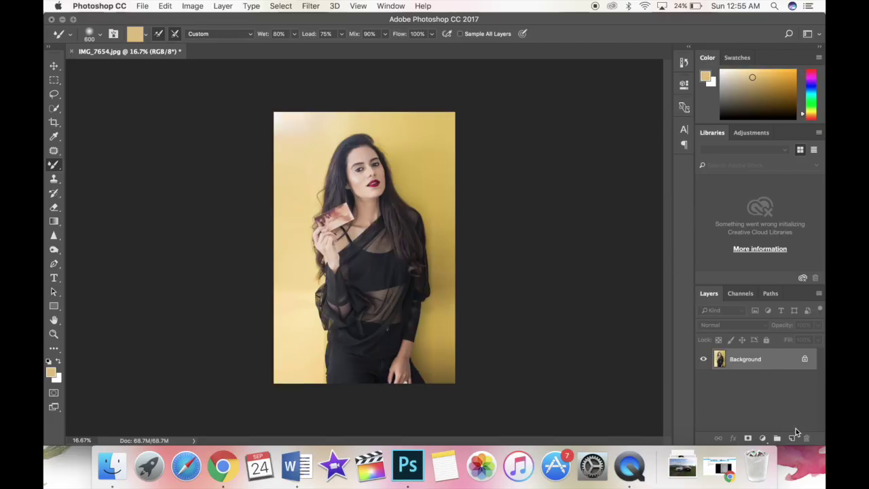
Compare before and after the filter, then dodge the lower-right yellow background
key("super+z")
key("super+z")
key("super+z")
key("super+z")
key("o")
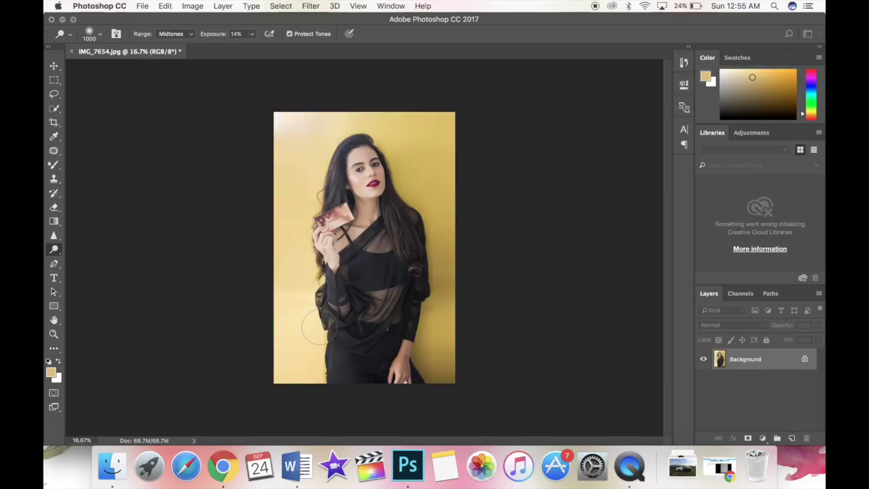
mouse_move(393, 332)
left_mouse_down()
mouse_move(417, 337)
mouse_move(398, 381)
mouse_move(435, 306)
mouse_move(440, 396)
mouse_move(451, 317)
mouse_move(444, 381)
mouse_move(428, 287)
mouse_move(431, 202)
mouse_move(437, 335)
mouse_move(434, 318)
mouse_move(429, 360)
mouse_move(419, 358)
mouse_move(441, 396)
mouse_move(432, 364)
mouse_move(452, 362)
mouse_move(442, 250)
mouse_move(423, 184)
left_mouse_up()
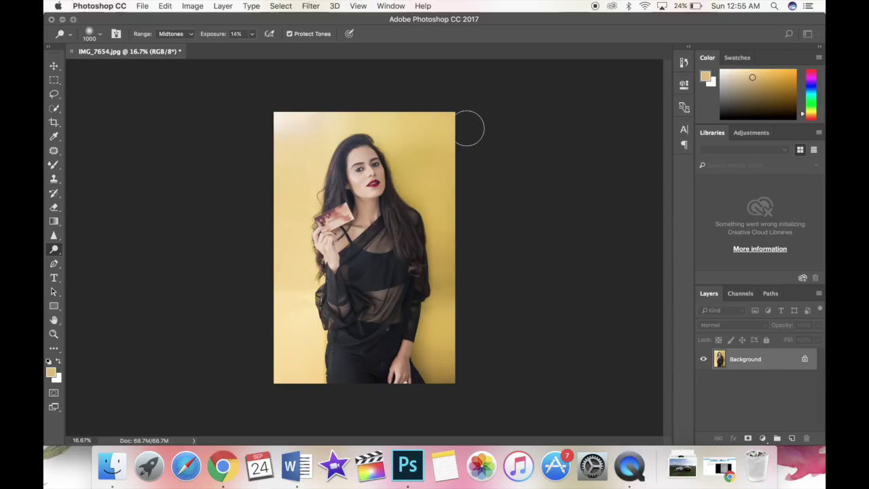
Switch to the Burn tool at 25% exposure with a larger brush
left_click_drag(54, 250, 79, 260)
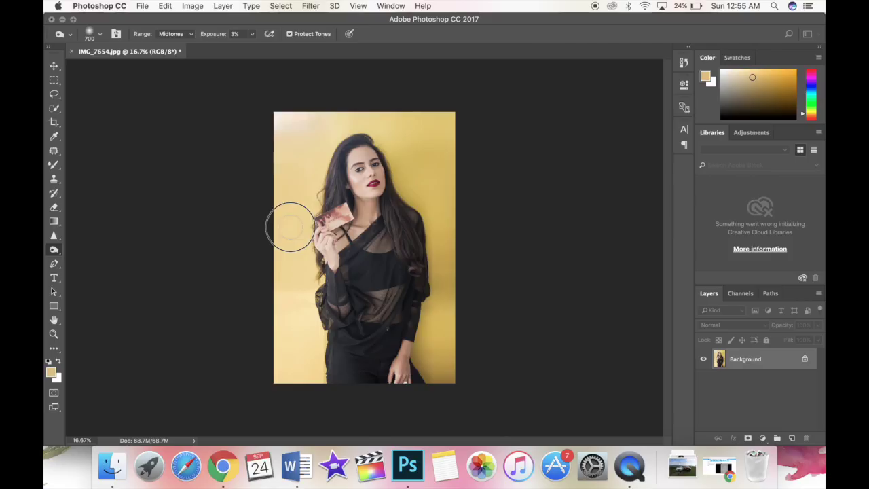
key("2")
key("5")
key("bracketright")
key("bracketright")
key("bracketright")
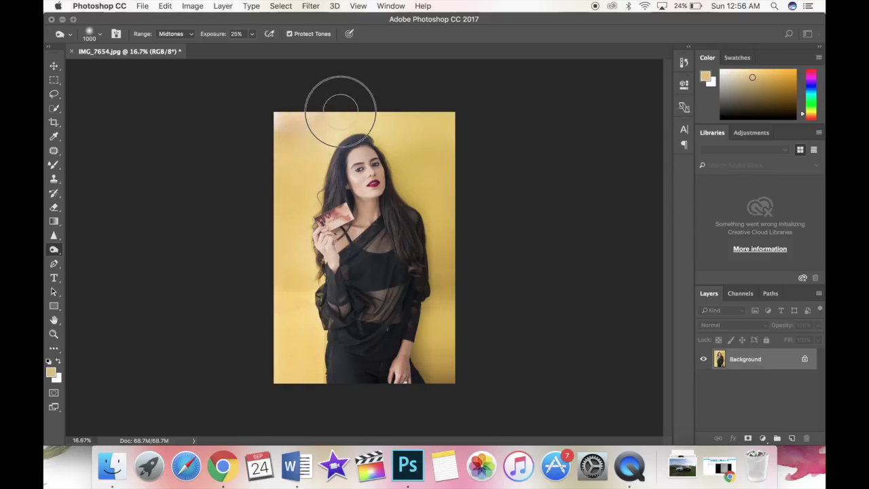
Crop the portrait freely, keeping more at the top and trimming the bottom
left_click(54, 123)
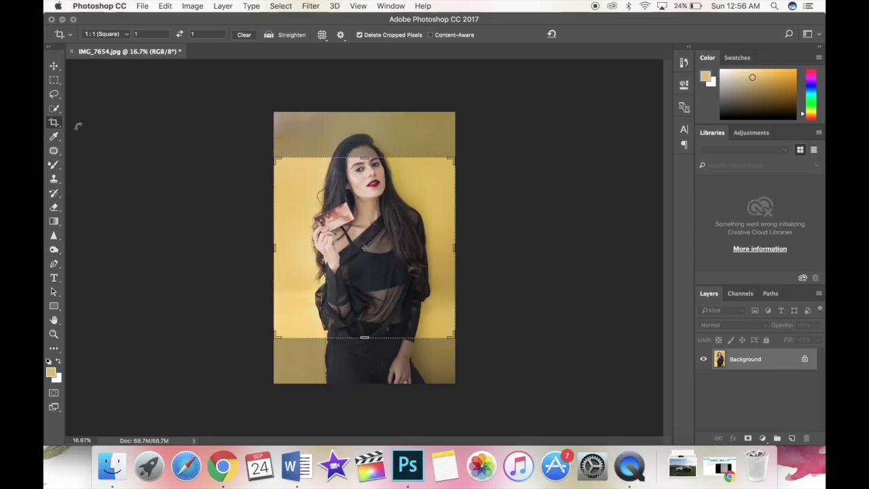
left_click(104, 37)
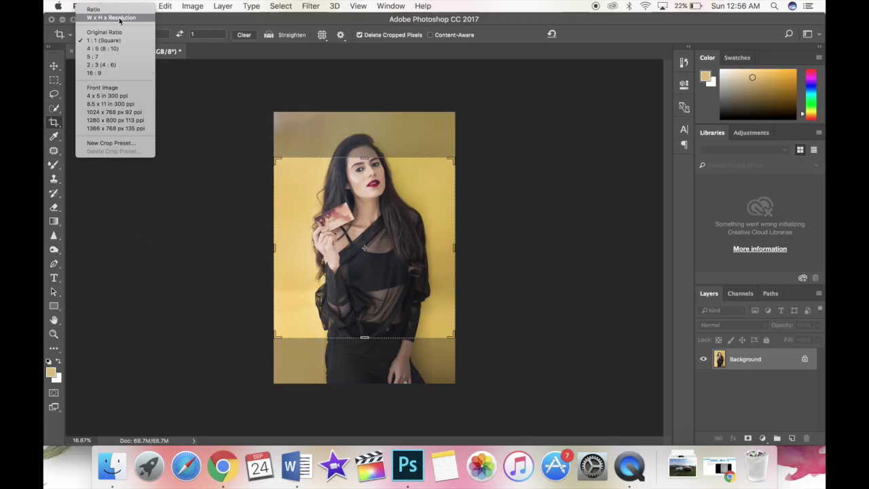
left_click(119, 19)
left_click_drag(369, 158, 371, 130)
left_click_drag(364, 356, 366, 364)
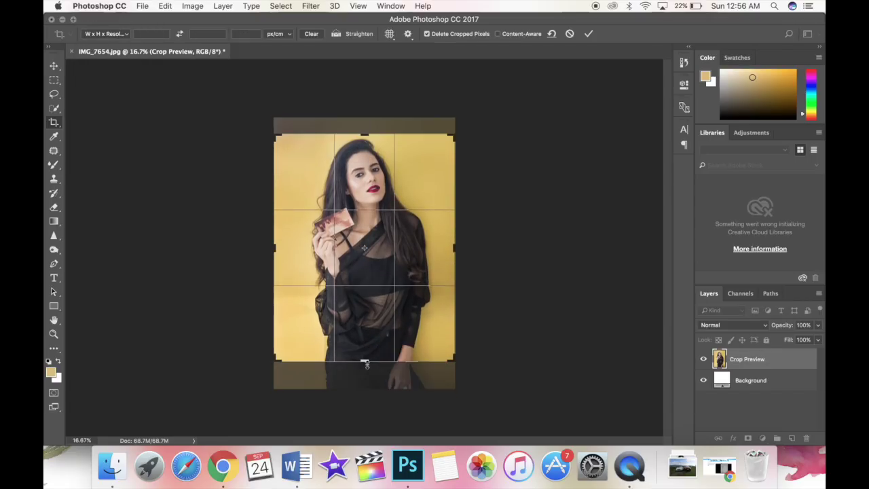
key("Return")
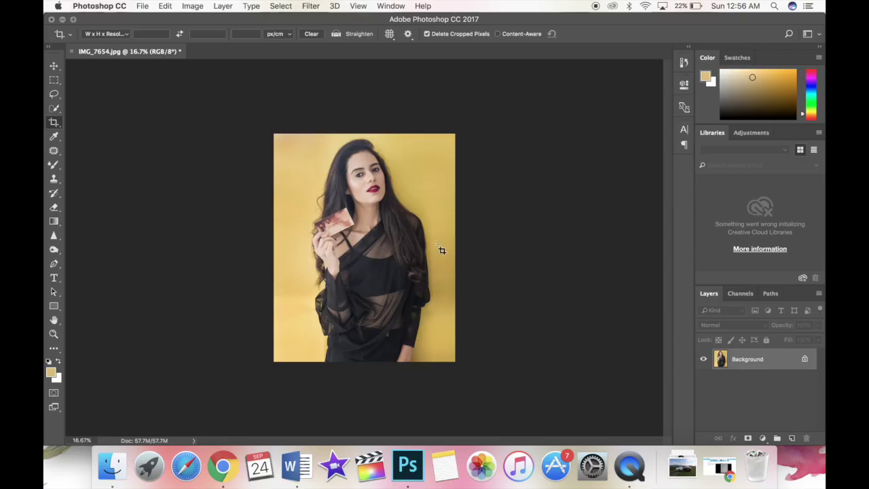
Dodge the smashbox card in her hand with a smaller brush
left_click(60, 252)
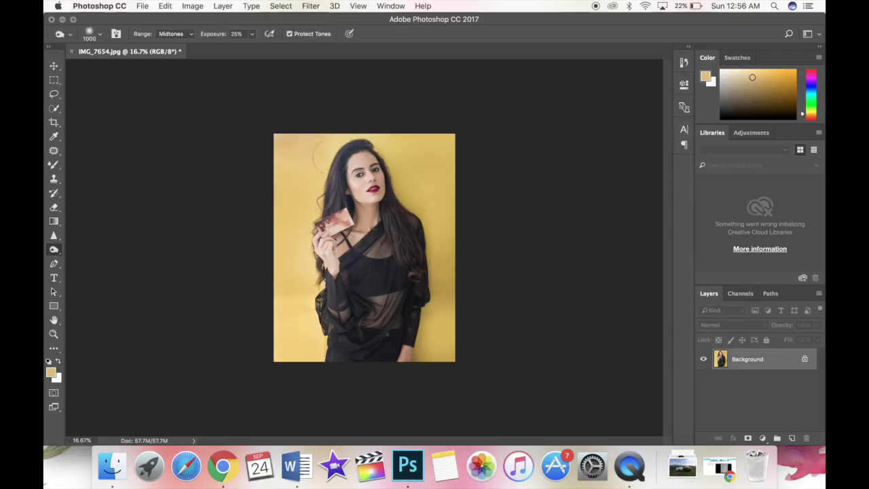
key("bracketleft")
key("bracketleft")
key("bracketleft")
key("bracketleft")
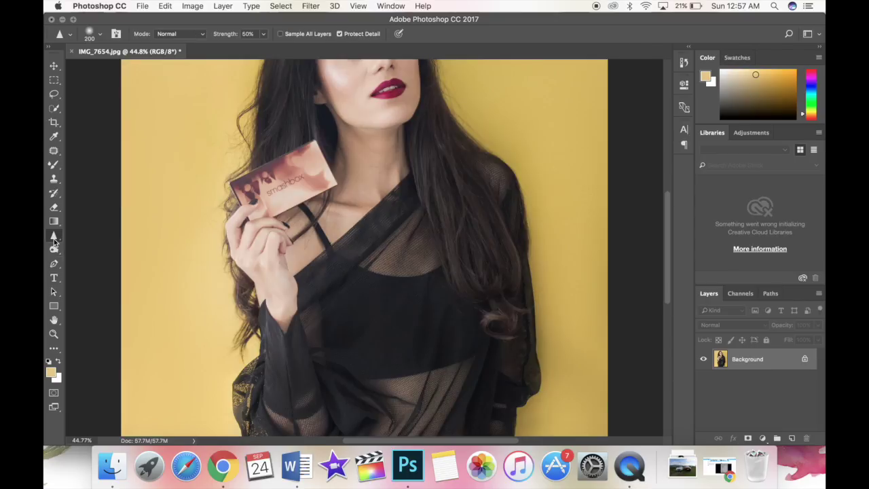
mouse_move(302, 178)
left_mouse_down()
mouse_move(265, 197)
mouse_move(292, 185)
mouse_move(284, 192)
left_mouse_up()
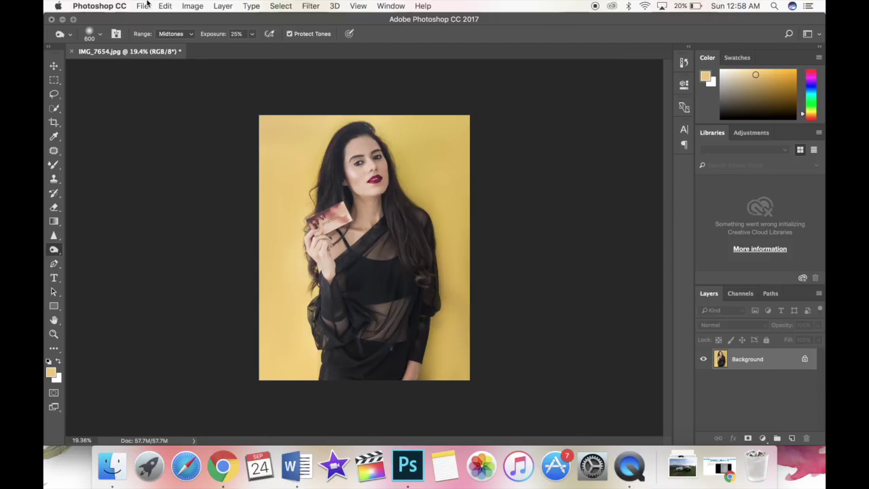
Save the portrait as JPEG IMG_76542.jpg on the Desktop
left_click(143, 5)
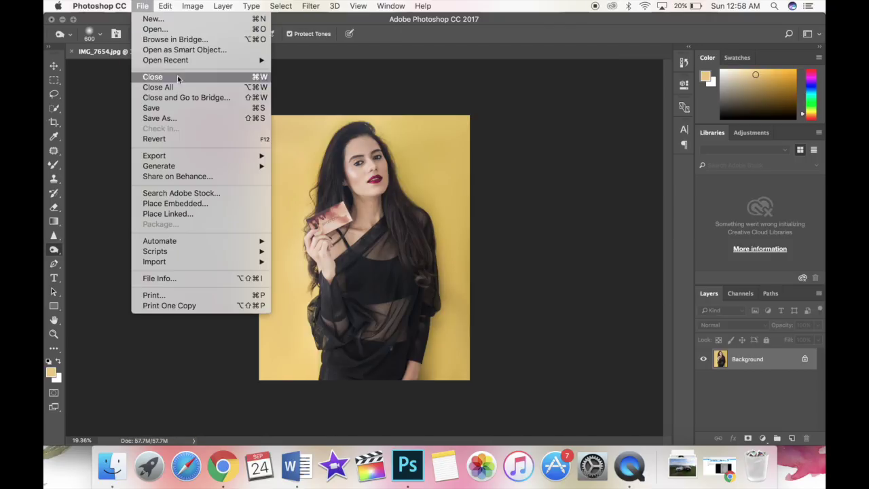
left_click(181, 119)
left_click(402, 45)
type("2")
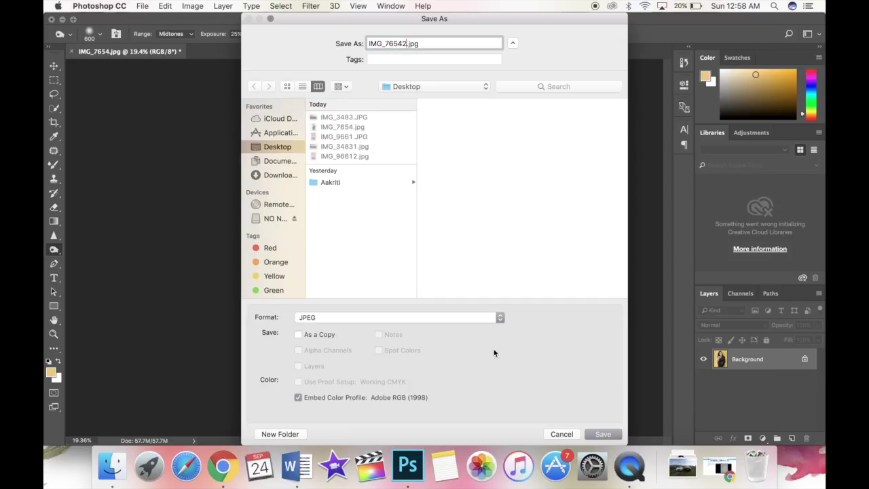
left_click(604, 434)
left_click(500, 148)
Open IMG_76542.jpg in Preview and place it beside the original IMG_7654.jpg
mouse_move(52, 25)
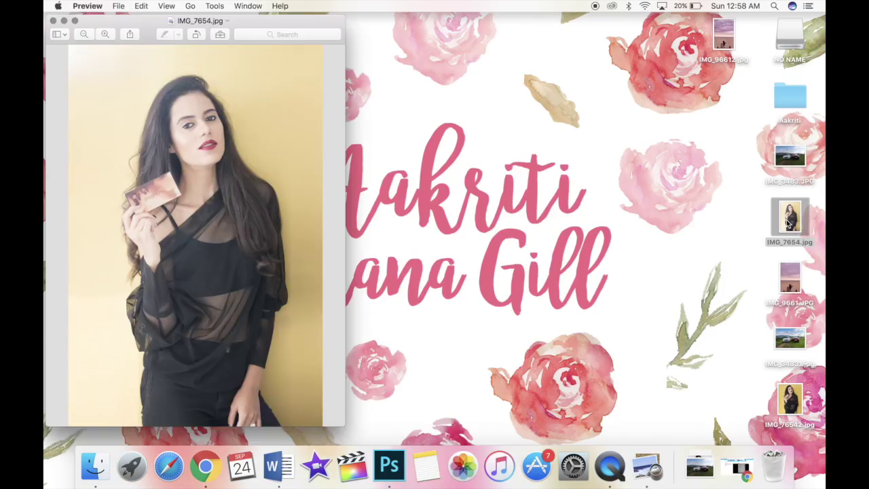
double_click(790, 399)
left_click_drag(255, 16, 540, 35)
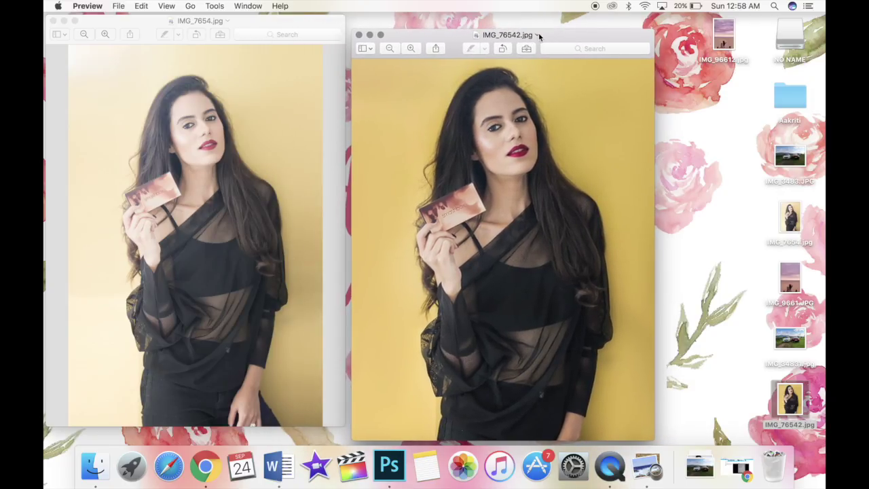